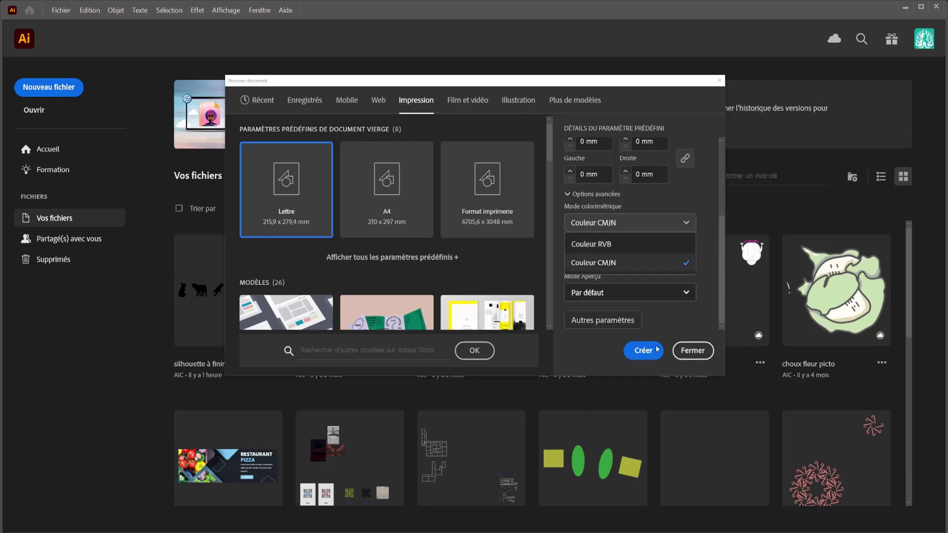
- Create a new Lettre print document with the colour mode set to Couleur RVB
click(624, 256)
click(627, 224)
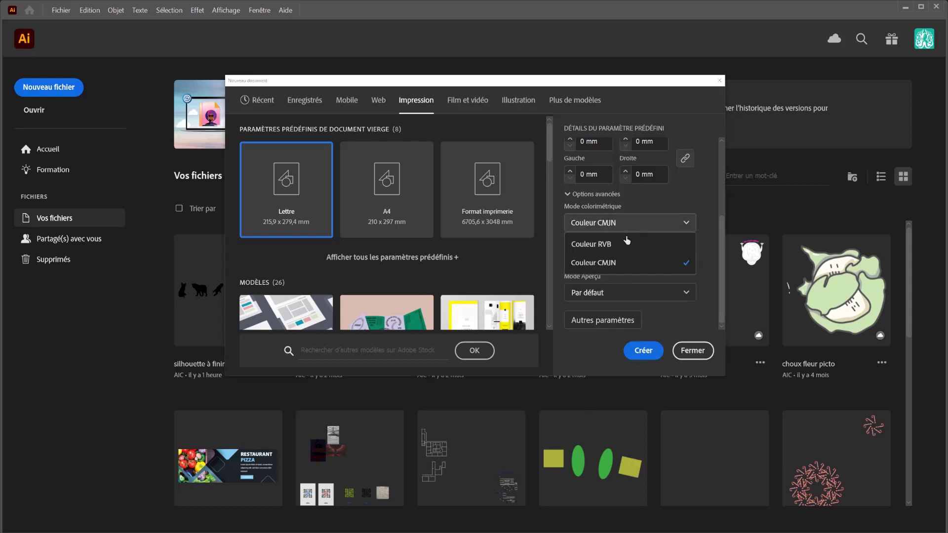
click(627, 243)
click(642, 350)
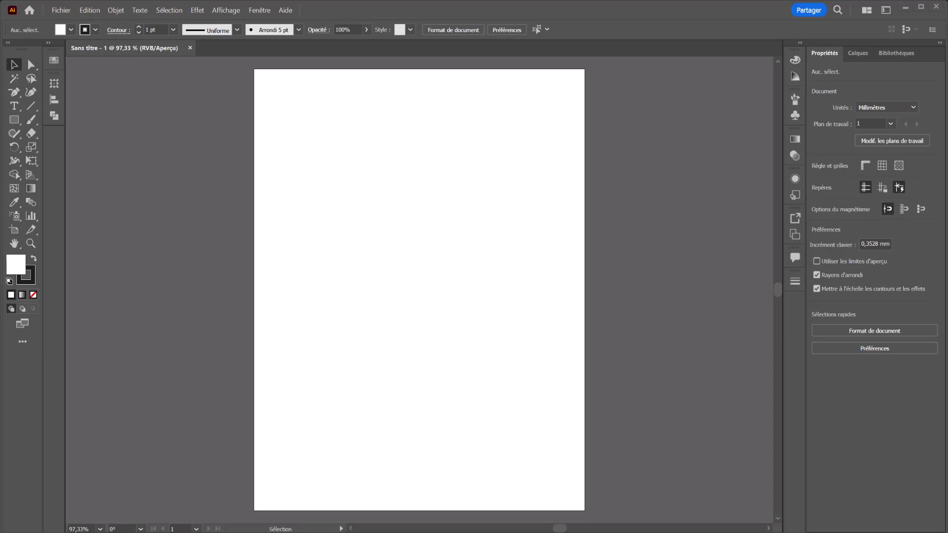
- Switch to the web browser, search Google Images for "gamut couleur", and examine the diagram comparing the RGB and CMYK gamuts
drag(313, 41, 458, 20)
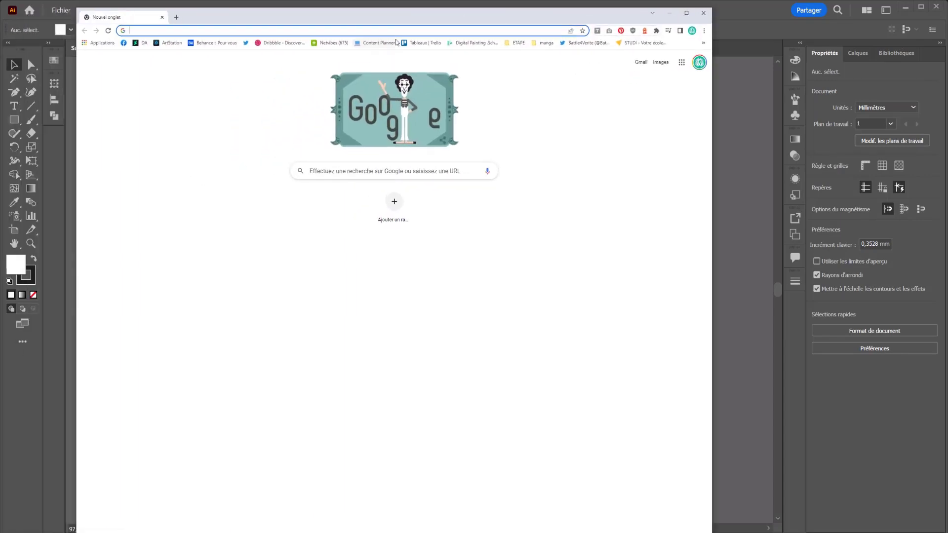
text(gam)
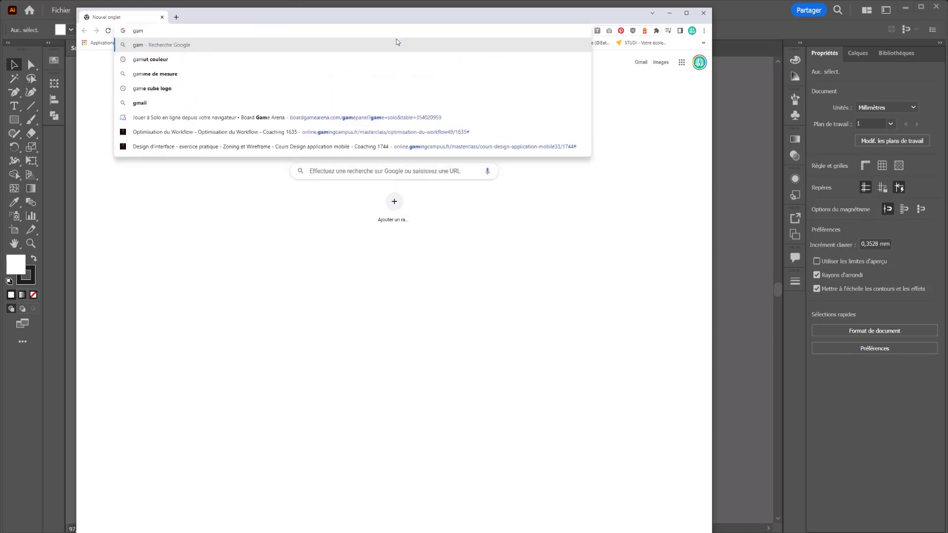
key(Down)
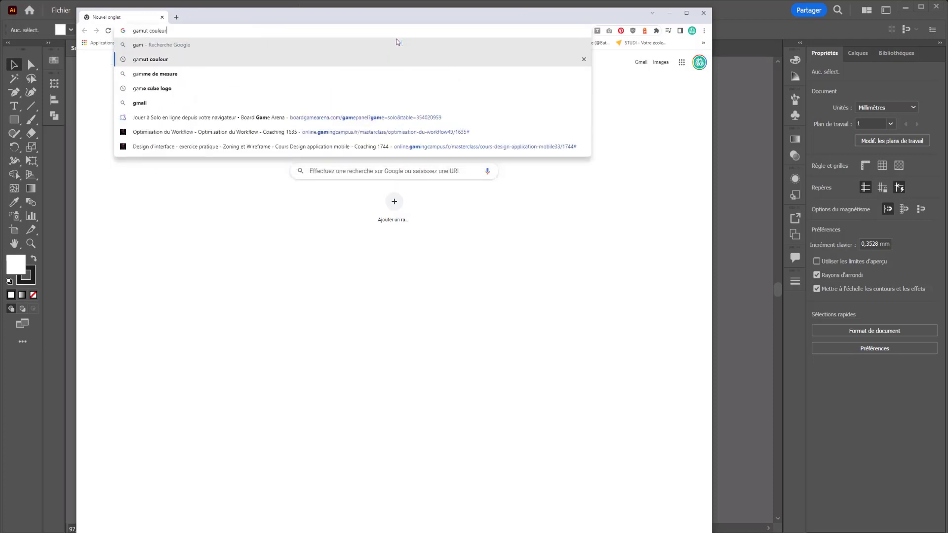
key(Return)
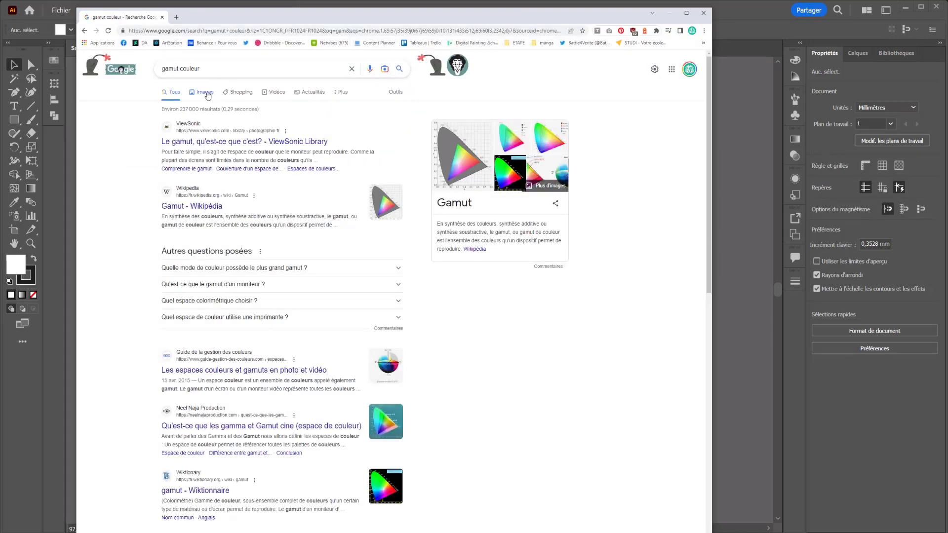
click(204, 92)
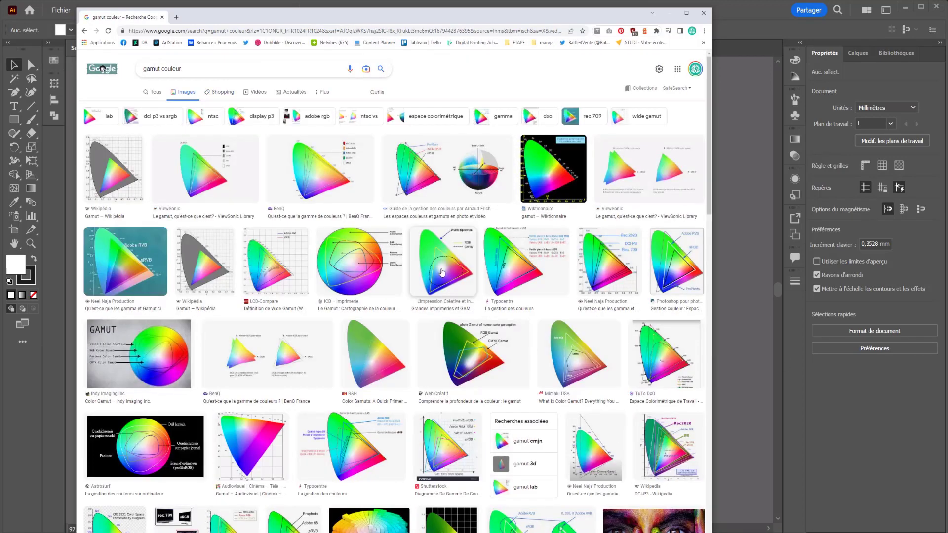
click(442, 273)
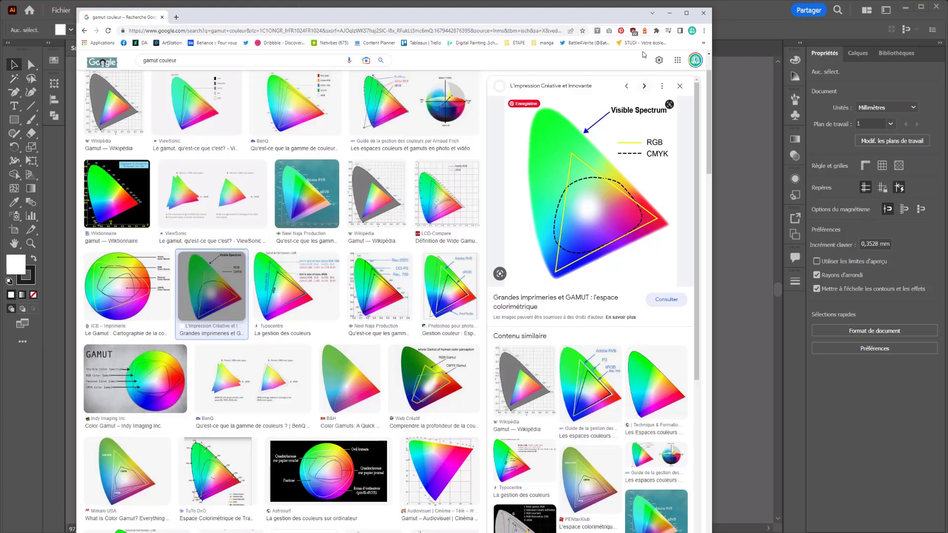
click(668, 14)
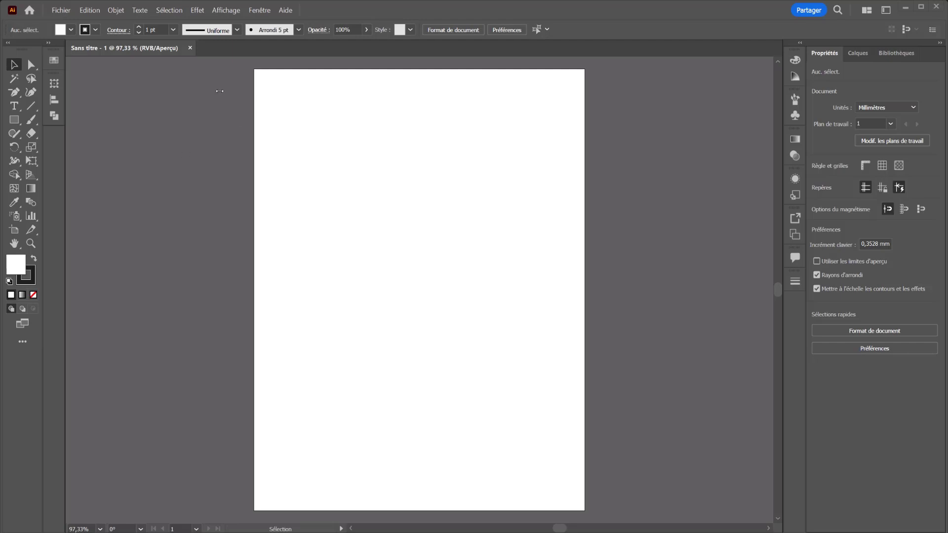
- Look up the document colour mode options available for the open file
click(61, 10)
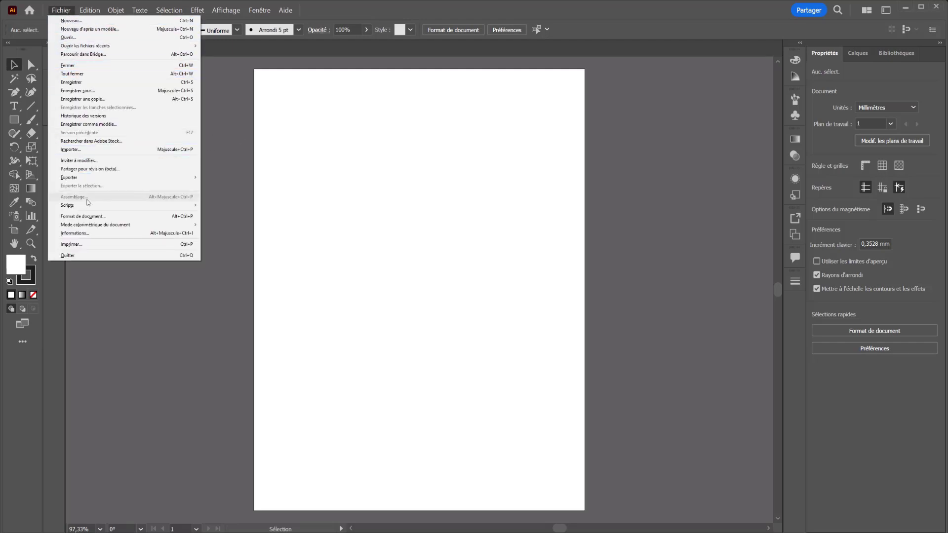
mouse_move(87, 228)
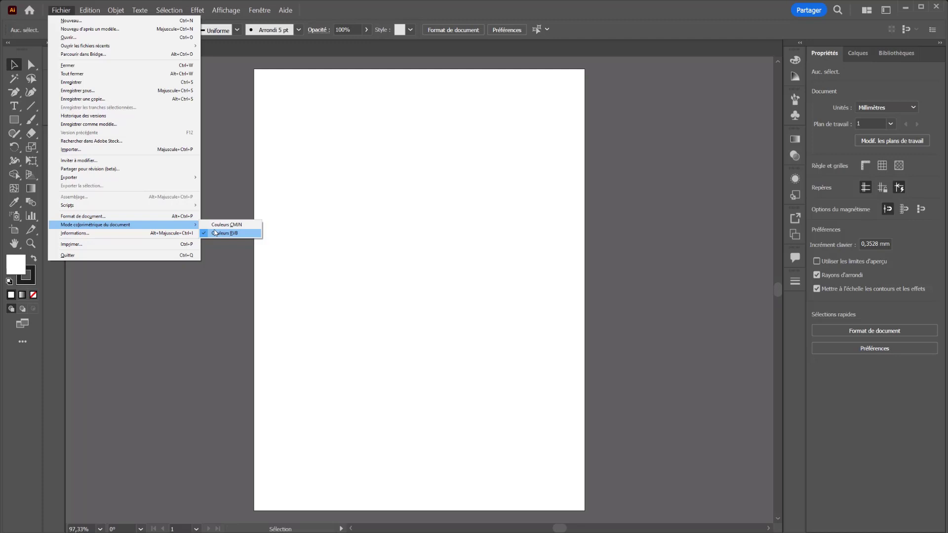
mouse_move(99, 46)
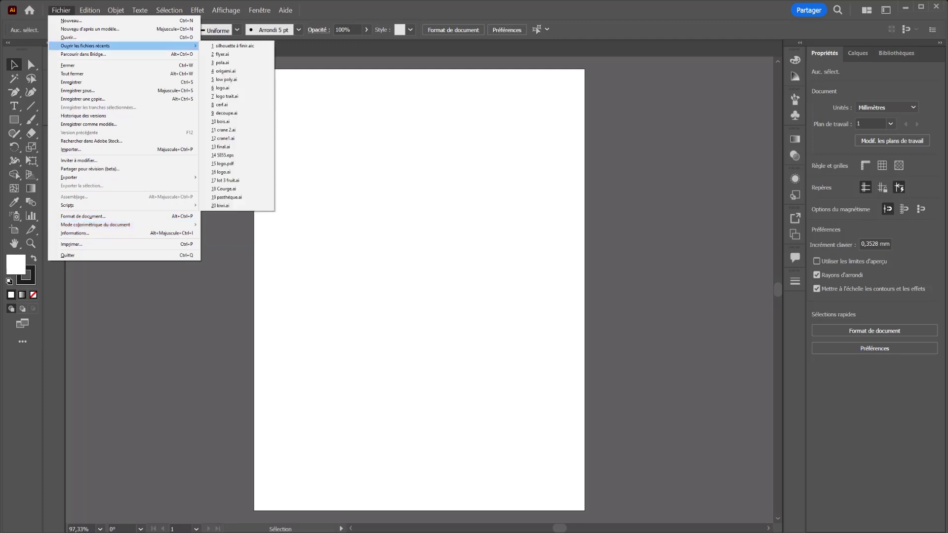
key(Escape)
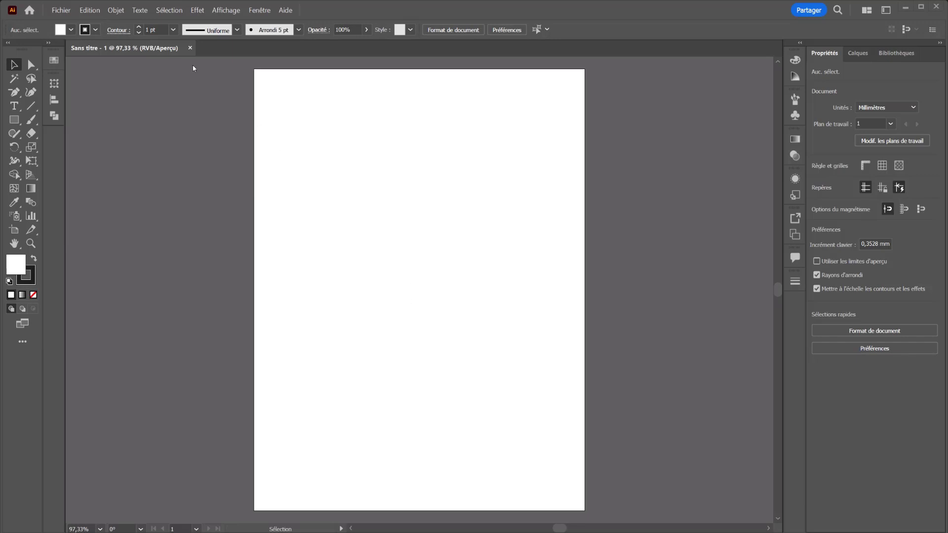
- Browse the PANTONE+ CMYK Coated swatch library in an enlarged floating window over the artboard and close it
click(259, 11)
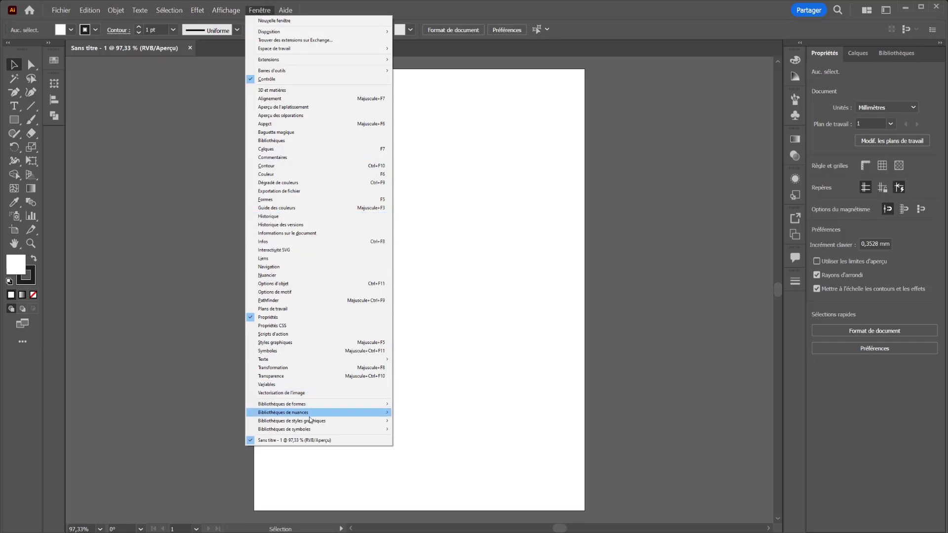
mouse_move(389, 405)
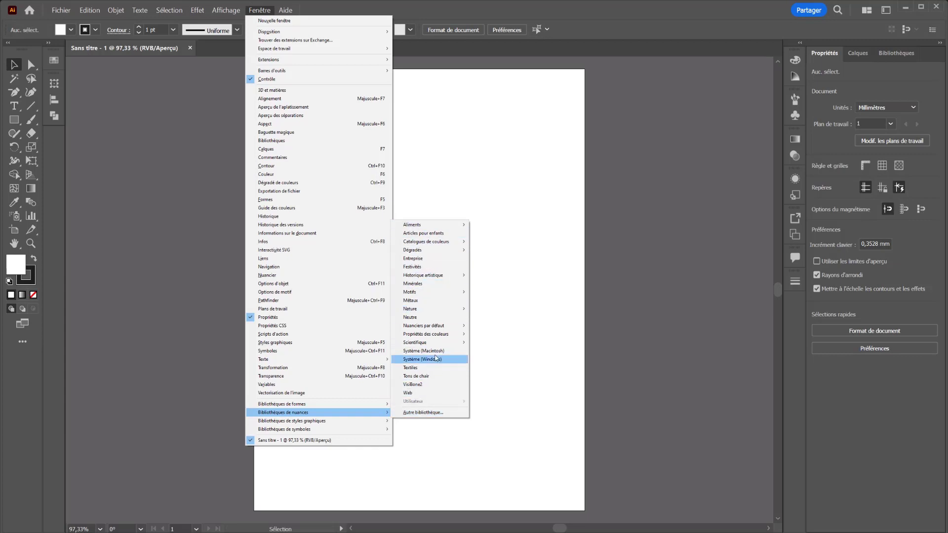
mouse_move(439, 329)
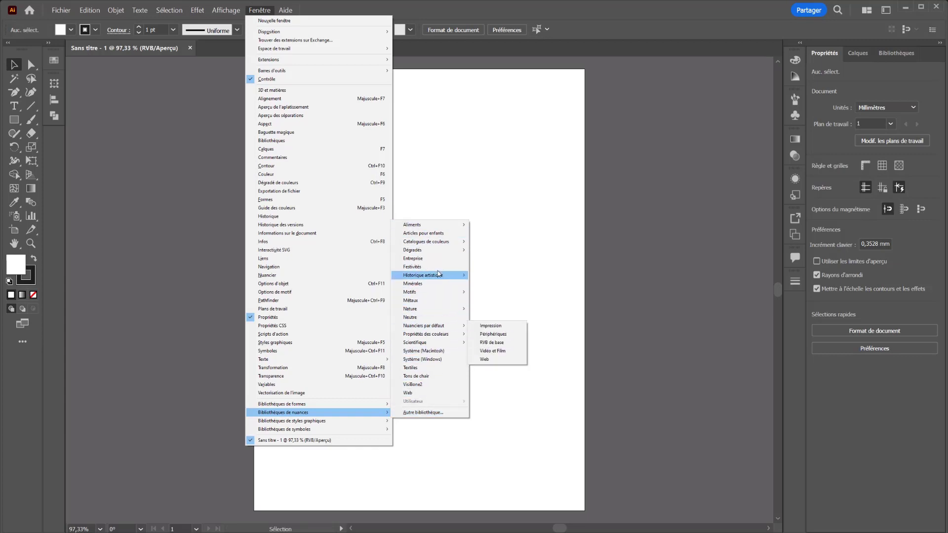
mouse_move(450, 243)
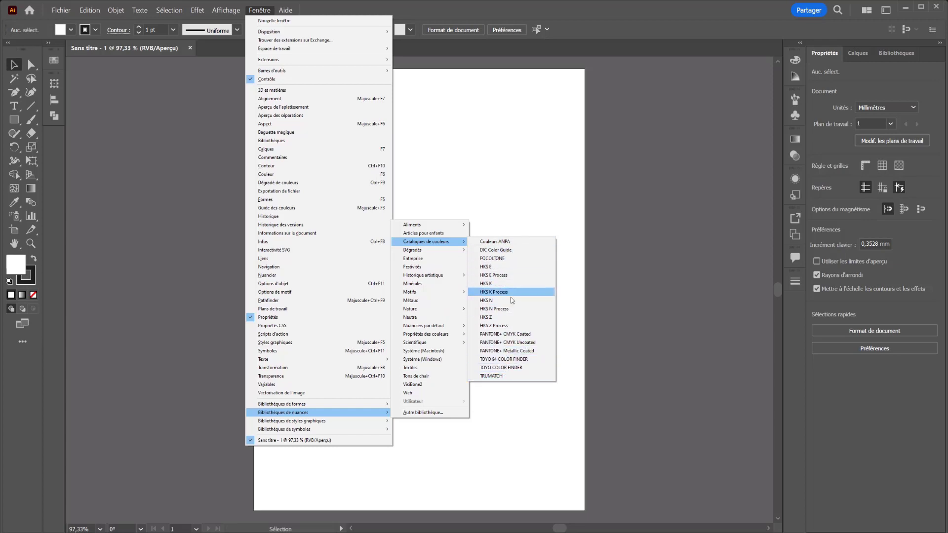
click(505, 335)
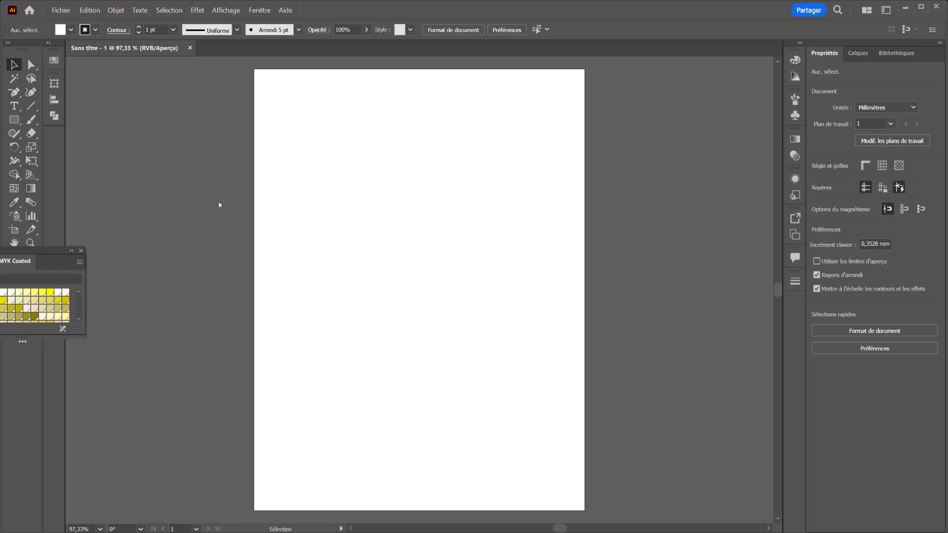
mouse_move(59, 258)
mouse_down()
mouse_move(106, 255)
mouse_move(337, 156)
mouse_up()
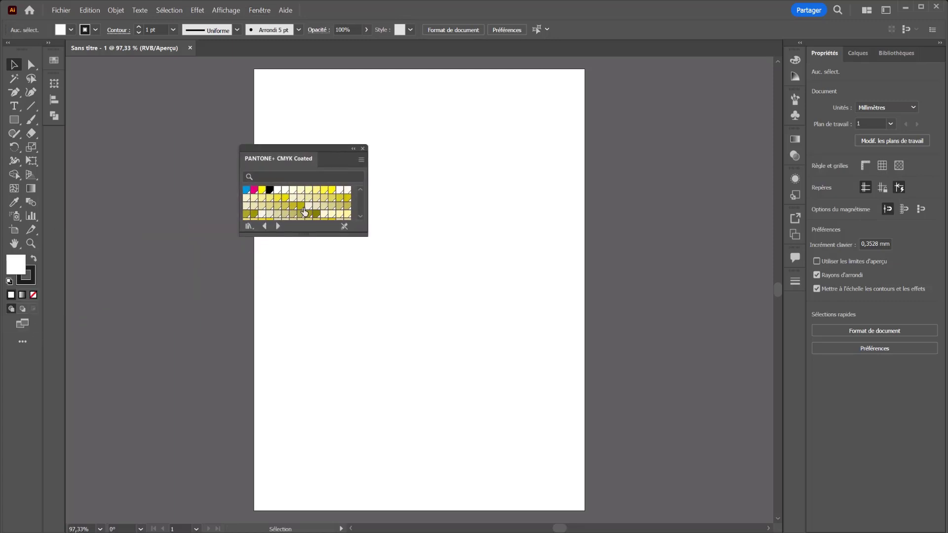
drag(295, 236, 309, 375)
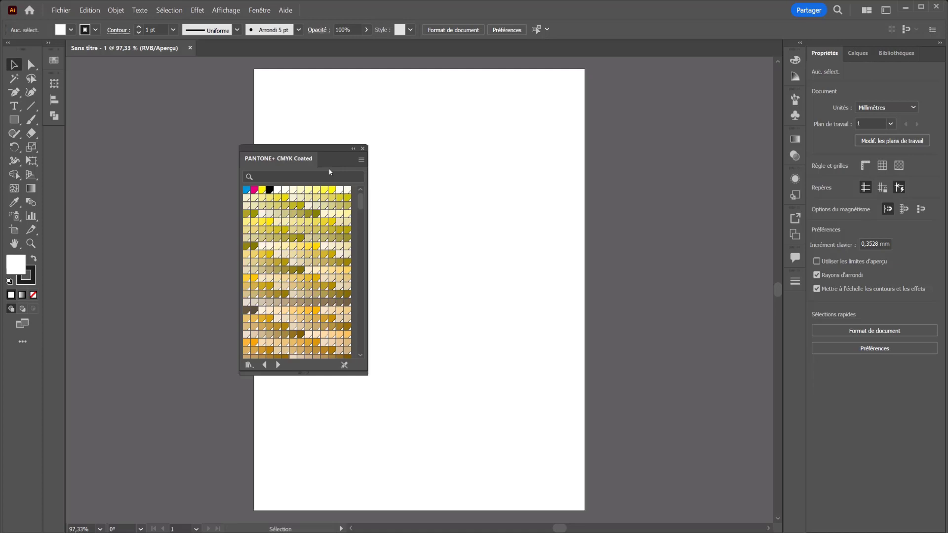
click(363, 150)
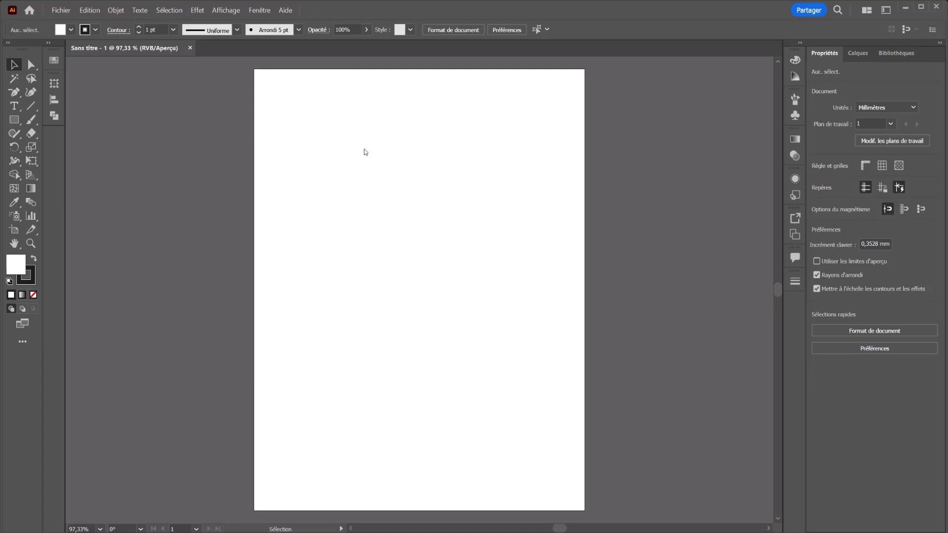
- Display the colour sliders for the fill and switch them to the CMJN model
click(795, 60)
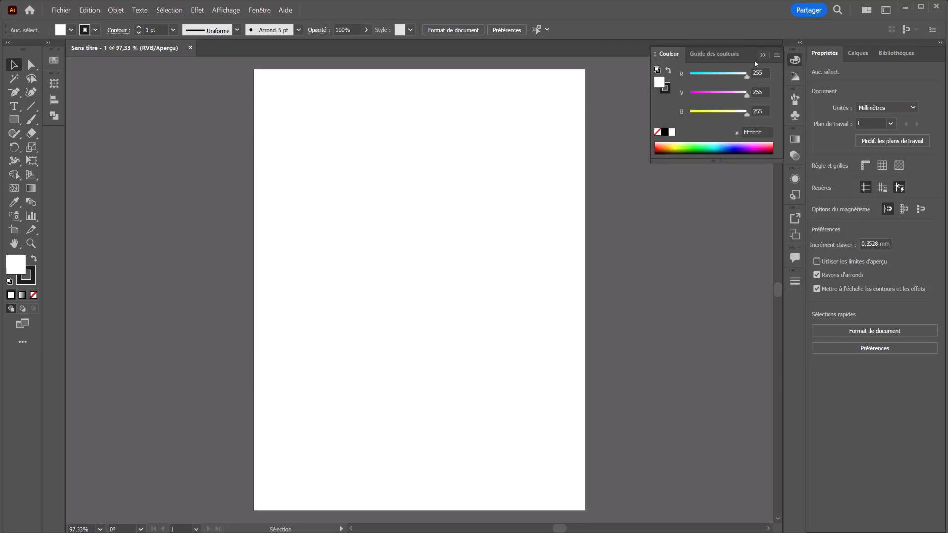
click(777, 56)
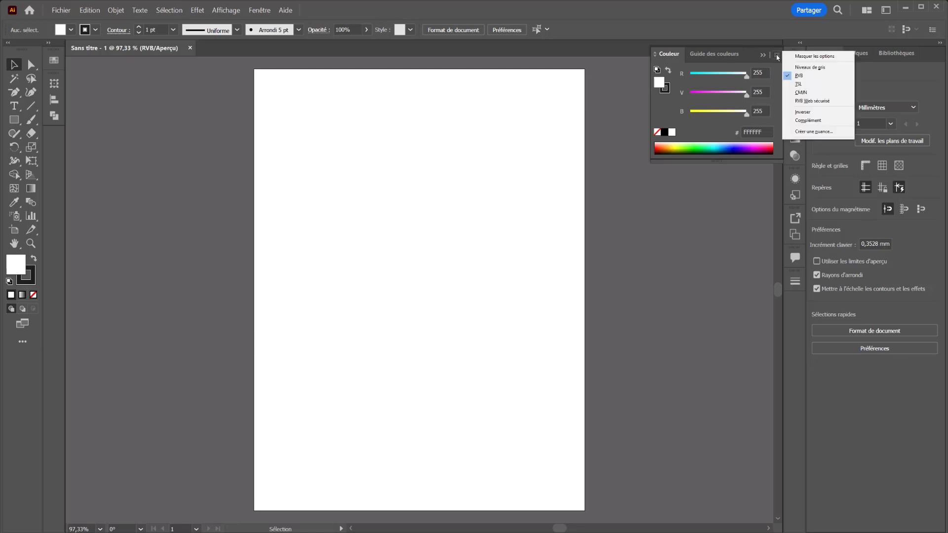
click(801, 92)
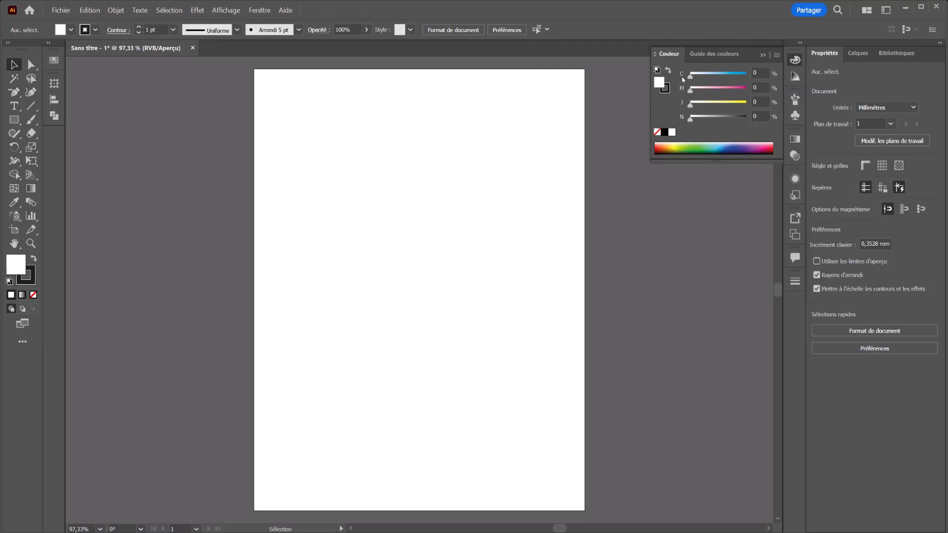
- Switch the colour sliders to TSL and set a light blue fill with hue about 194°, saturation 60% and luminosity 100%
click(777, 57)
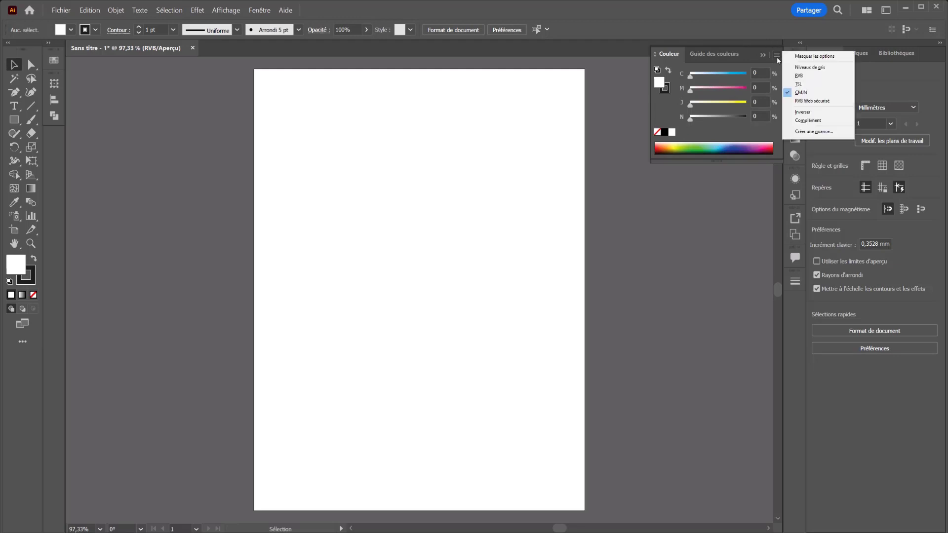
click(800, 84)
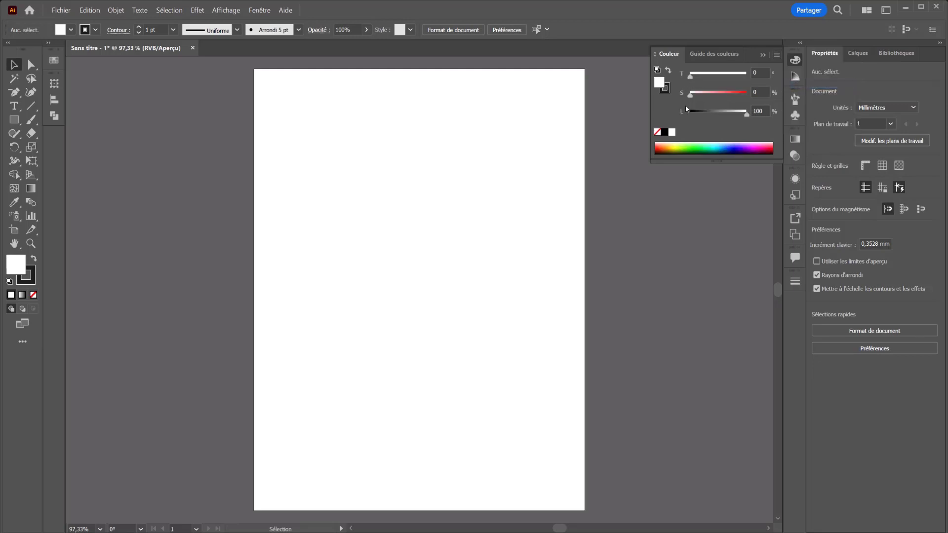
click(707, 73)
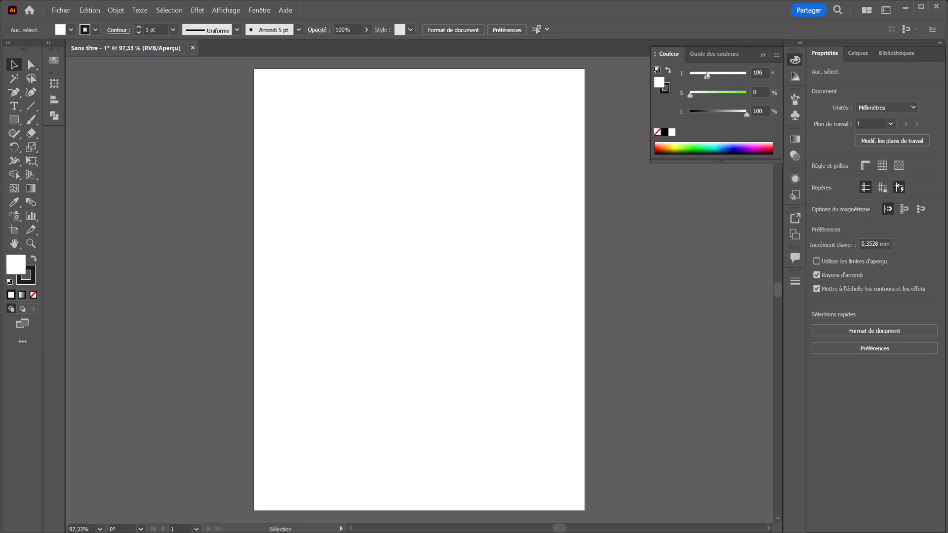
mouse_move(722, 93)
mouse_down()
mouse_move(747, 93)
mouse_move(748, 75)
mouse_move(720, 74)
mouse_up()
click(723, 93)
drag(736, 111, 767, 119)
- Switch the colour sliders to RVB Web sécurisé and examine the hexadecimal code and the individual R, V and B values
click(773, 56)
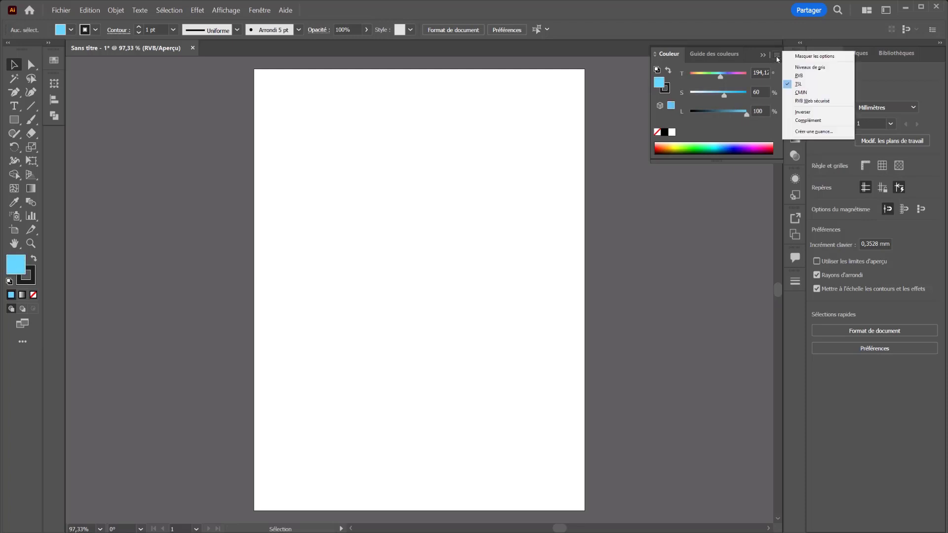
click(805, 101)
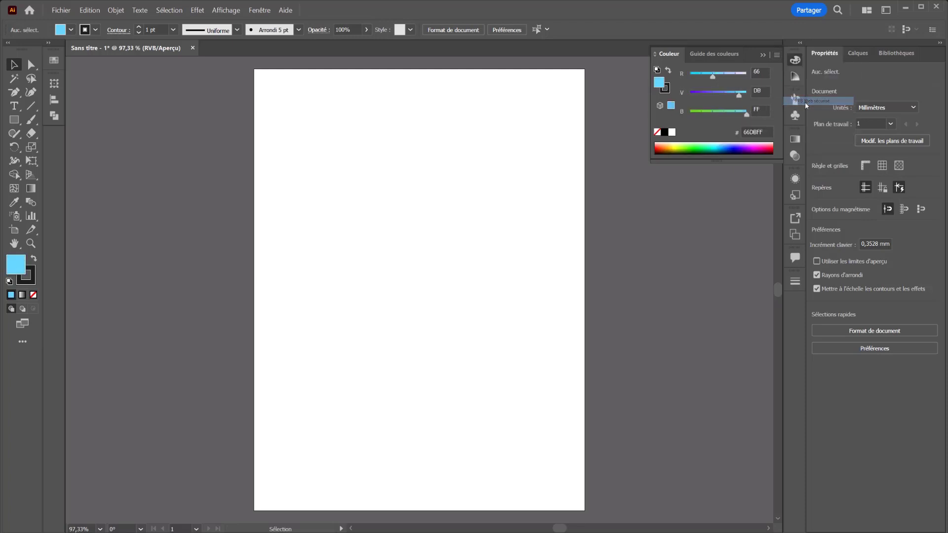
click(755, 132)
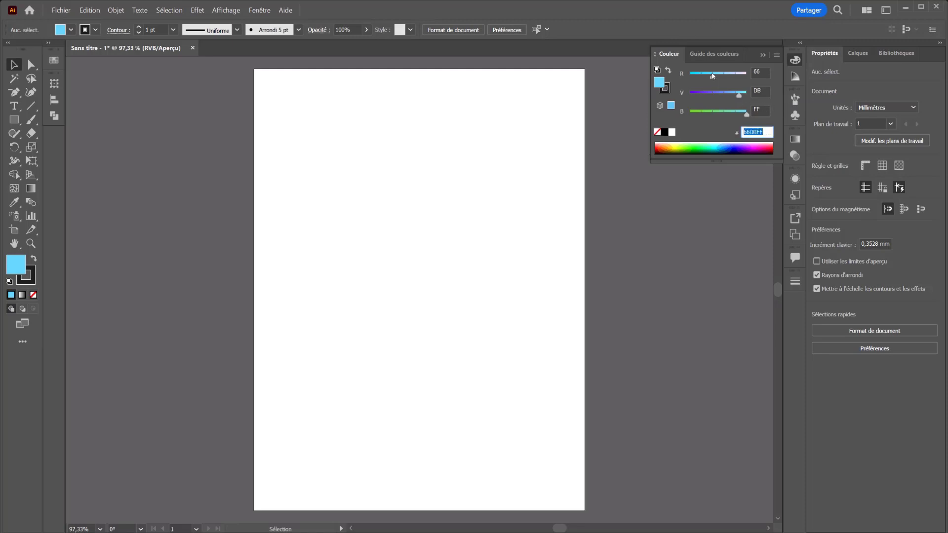
click(764, 69)
click(765, 92)
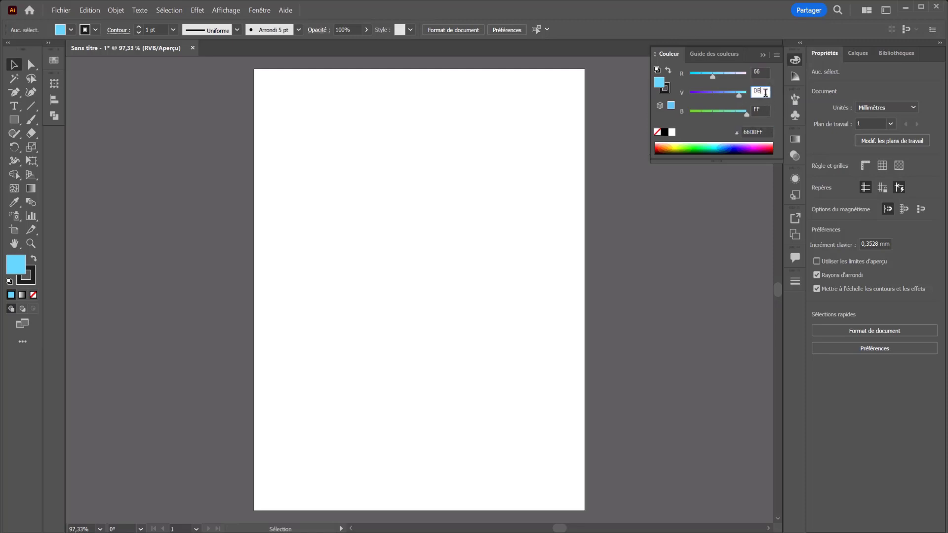
click(767, 107)
click(767, 90)
click(767, 70)
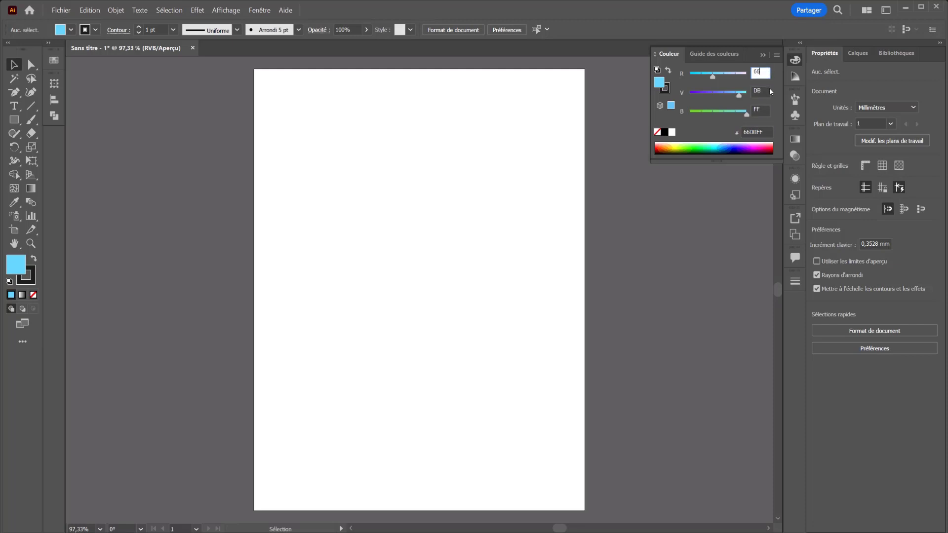
- Switch the colour sliders to Niveaux de gris and set the fill's N value to 0%
click(777, 55)
click(802, 67)
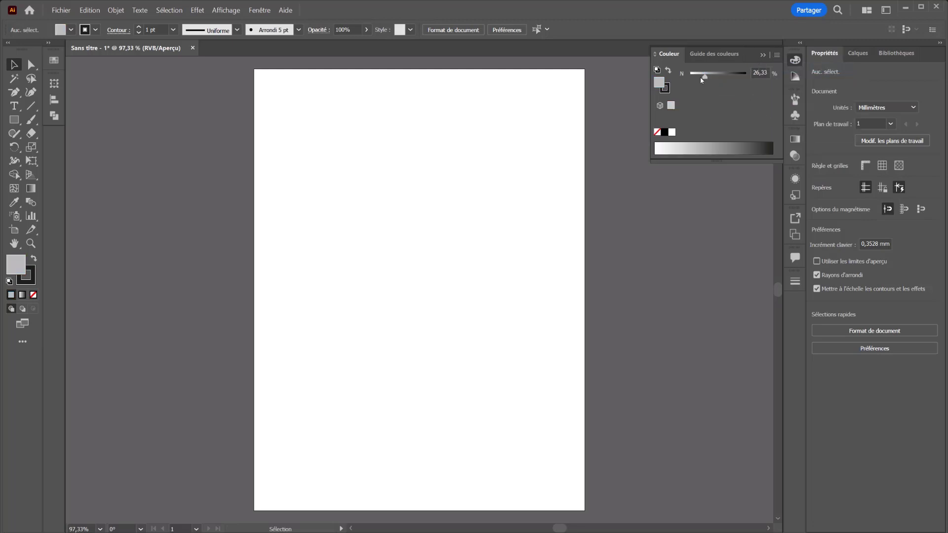
mouse_move(700, 77)
mouse_down()
mouse_move(683, 76)
mouse_move(748, 76)
mouse_move(684, 76)
mouse_up()
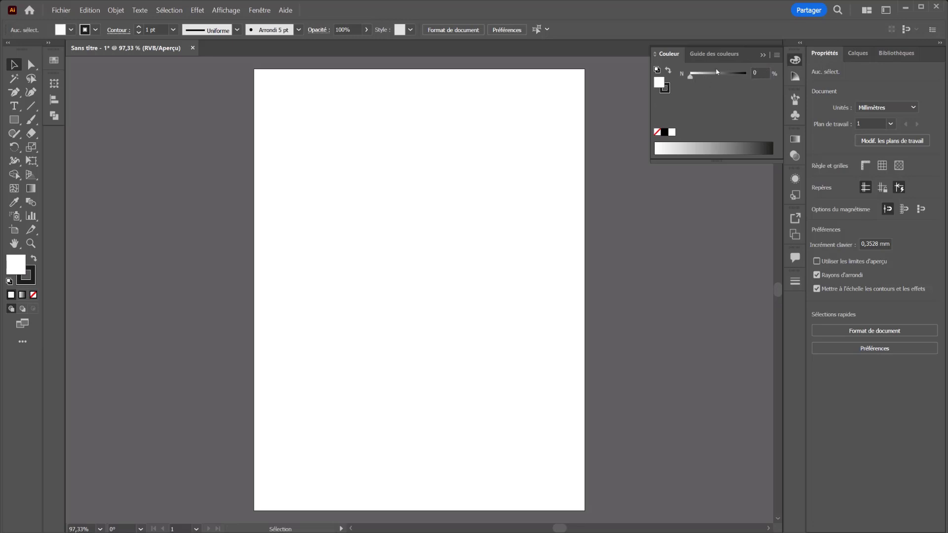
- Check the colour models offered for the sliders and examine the colour guide's shades and tints for the white fill
click(777, 55)
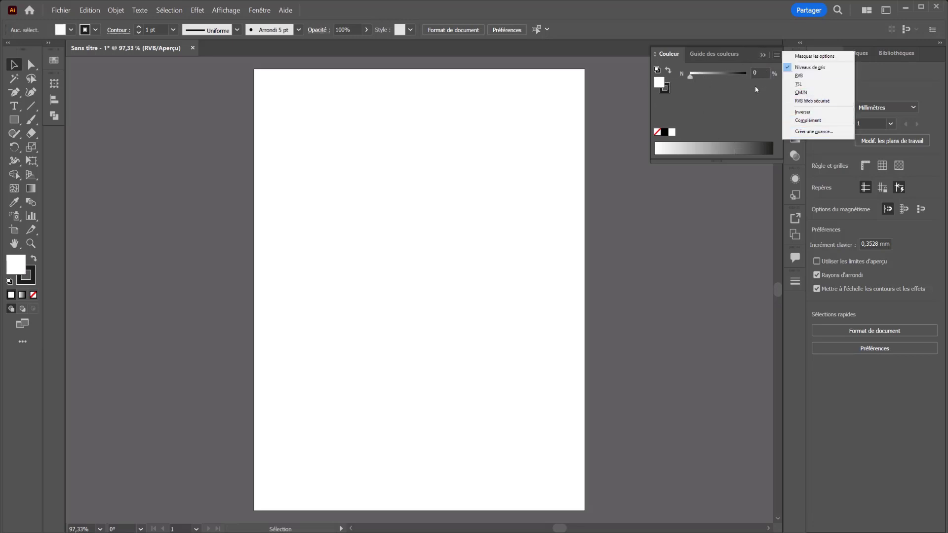
click(765, 66)
click(795, 60)
click(794, 76)
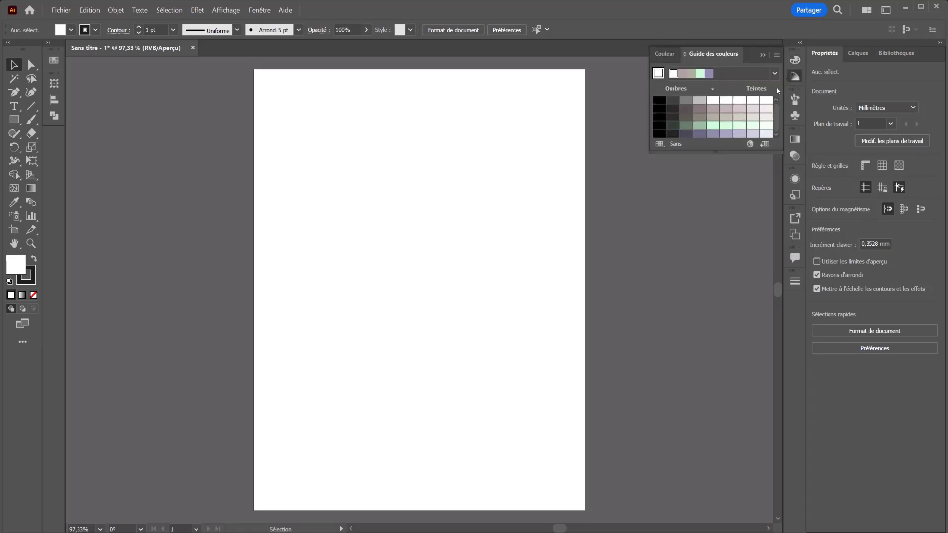
click(795, 76)
- Display the Nuancier swatches as a list and look through their names and CMJN values
click(266, 11)
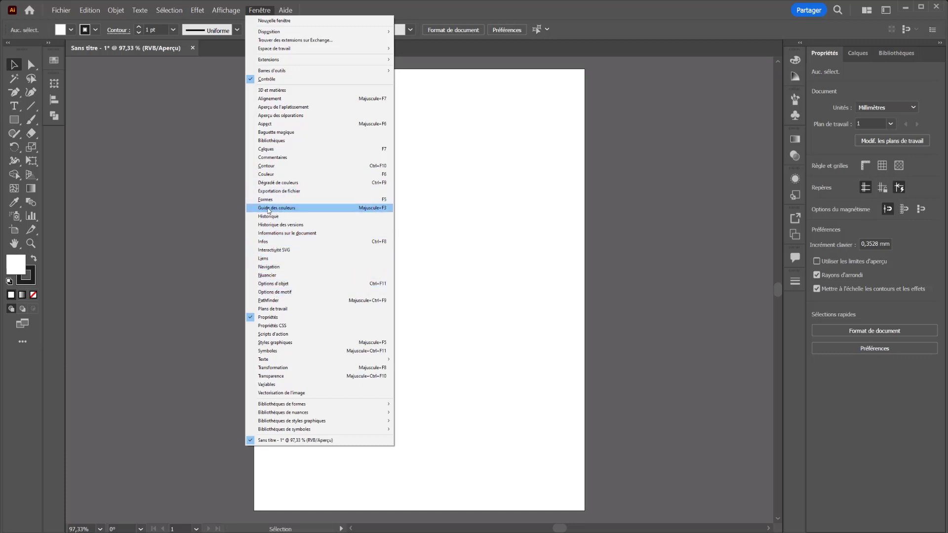
click(266, 275)
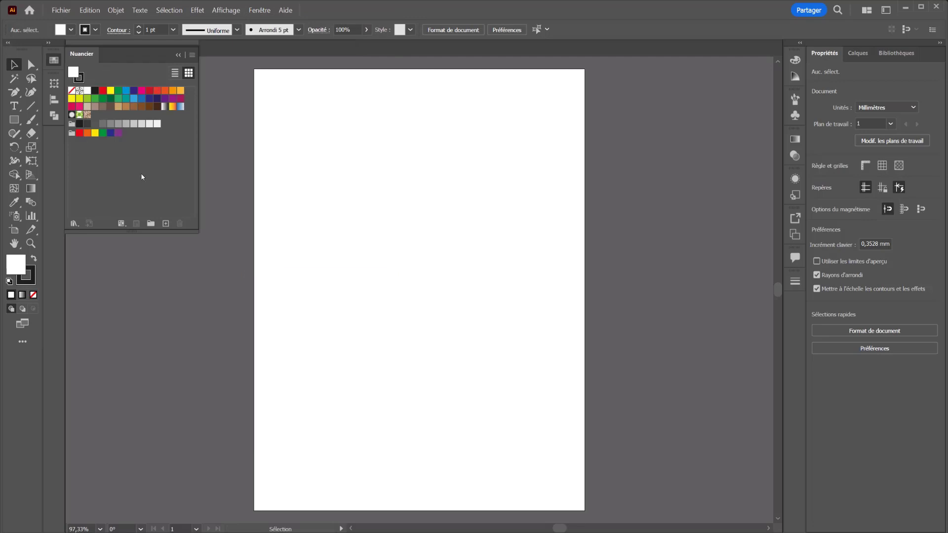
click(175, 72)
scroll(153, 105, down, 4)
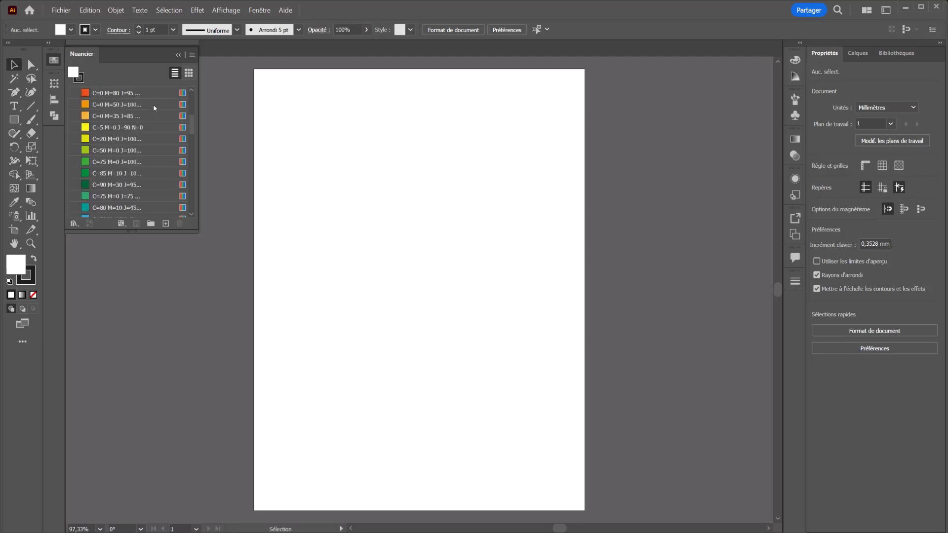
scroll(153, 105, down, 5)
scroll(155, 132, up, 10)
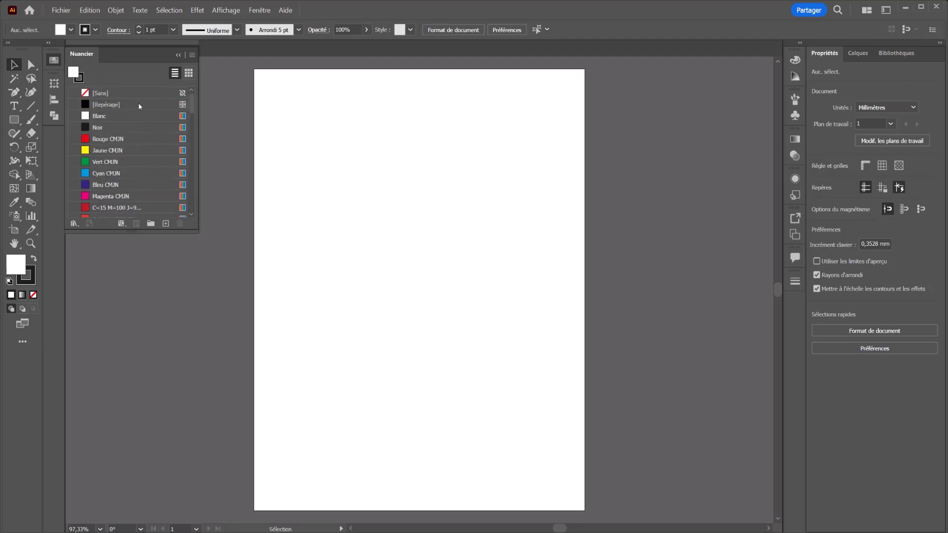
scroll(128, 137, down, 3)
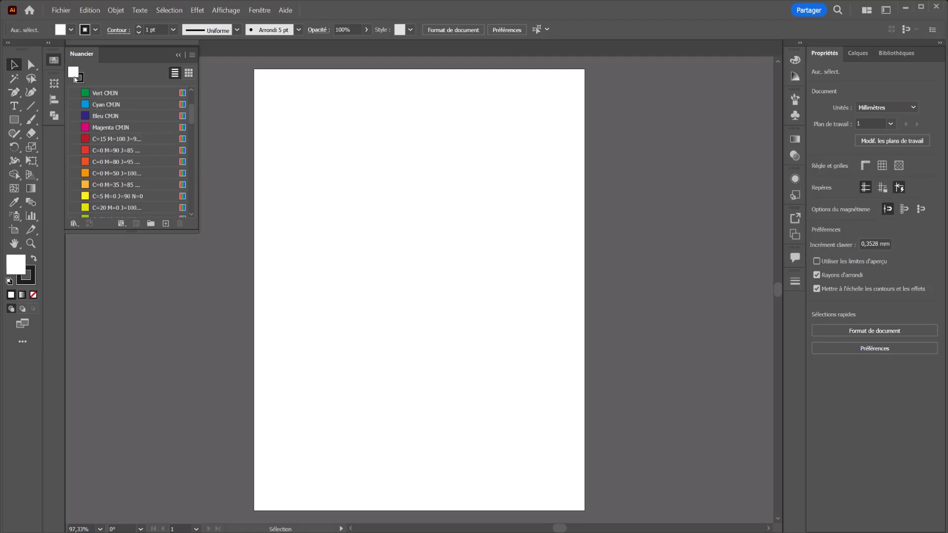
click(54, 59)
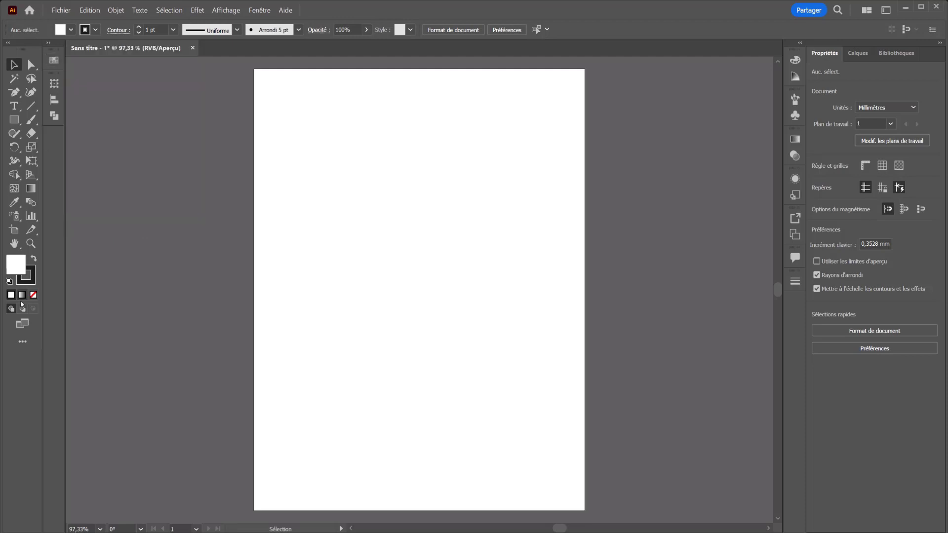
- Examine the fill's colour picker in both its colour model and swatch list views, leaving the fill as it is
double_click(21, 269)
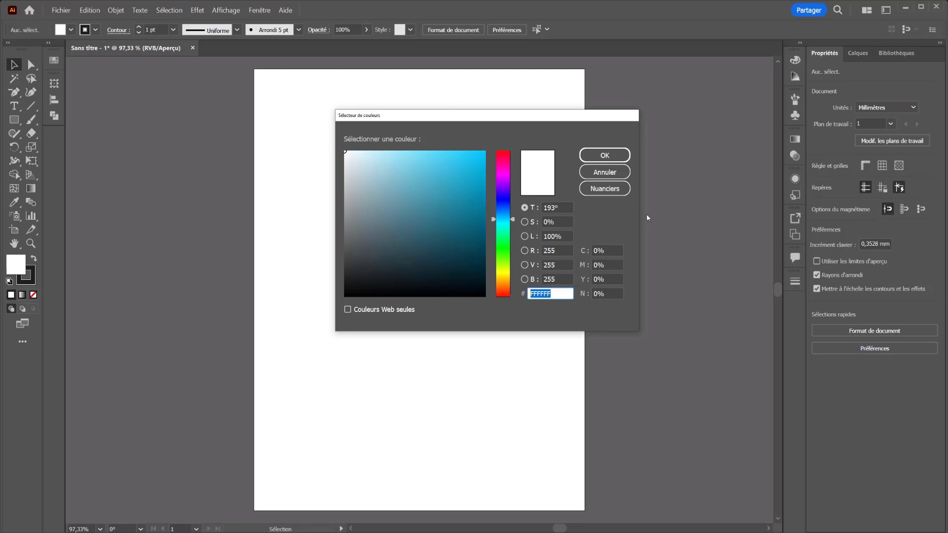
click(617, 186)
click(599, 183)
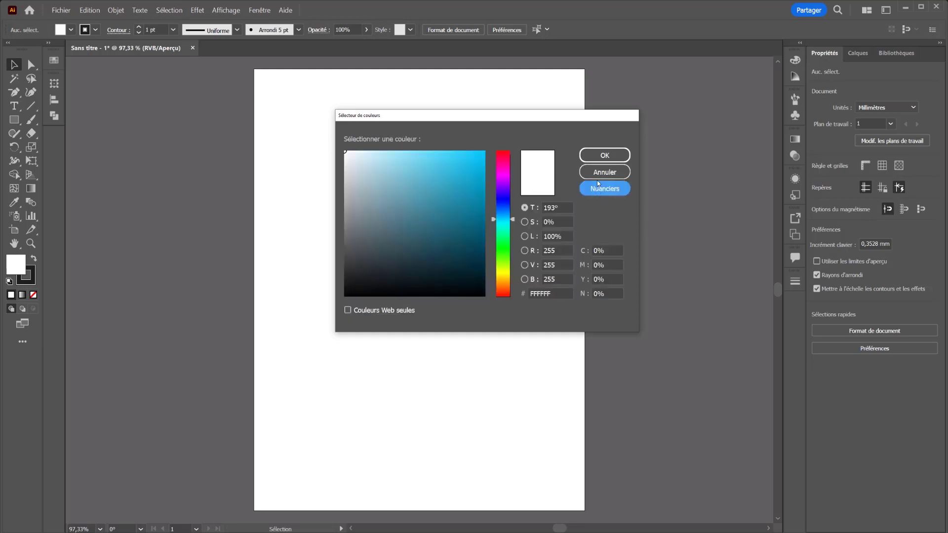
click(598, 174)
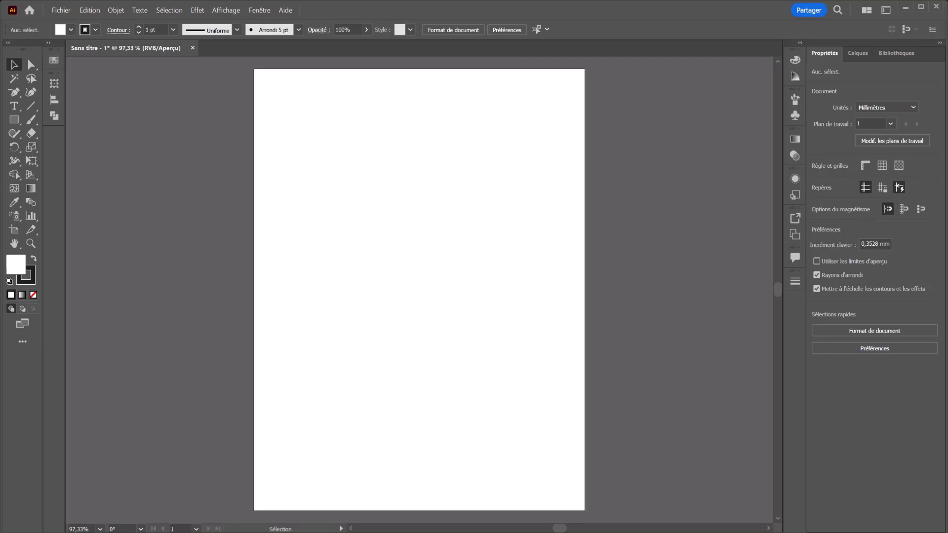
- Open the document's colour settings and examine the RVB and CMJN working spaces, keeping sRGB IEC61966-2.1 and Coated FOGRA39
click(67, 10)
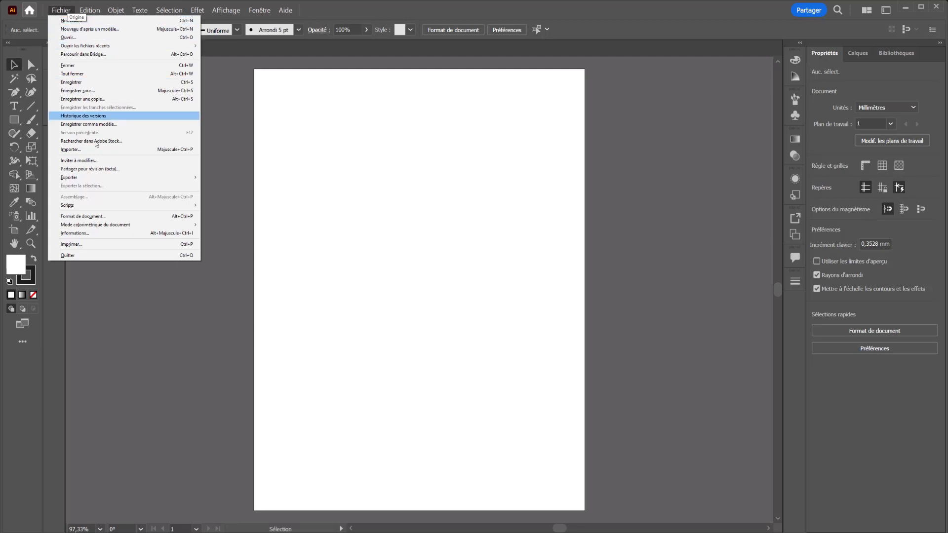
mouse_move(82, 227)
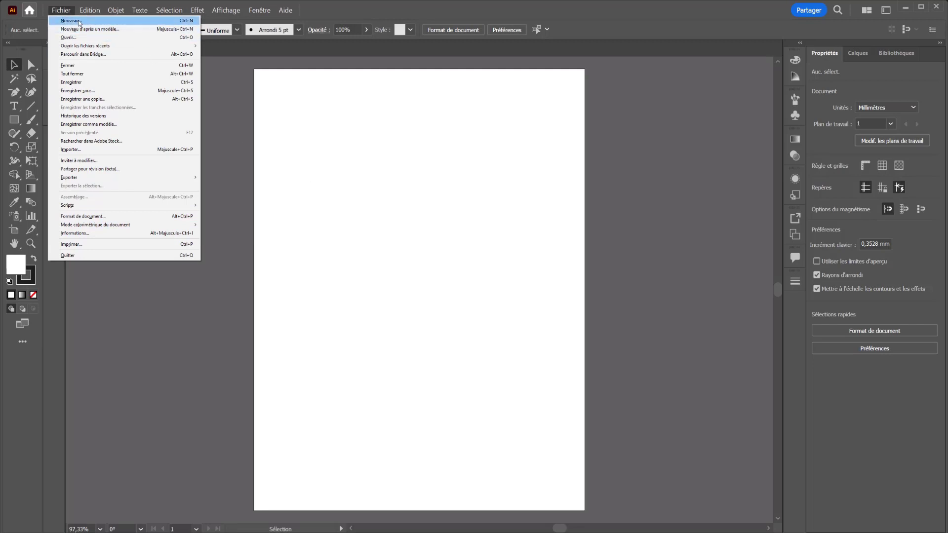
mouse_move(89, 14)
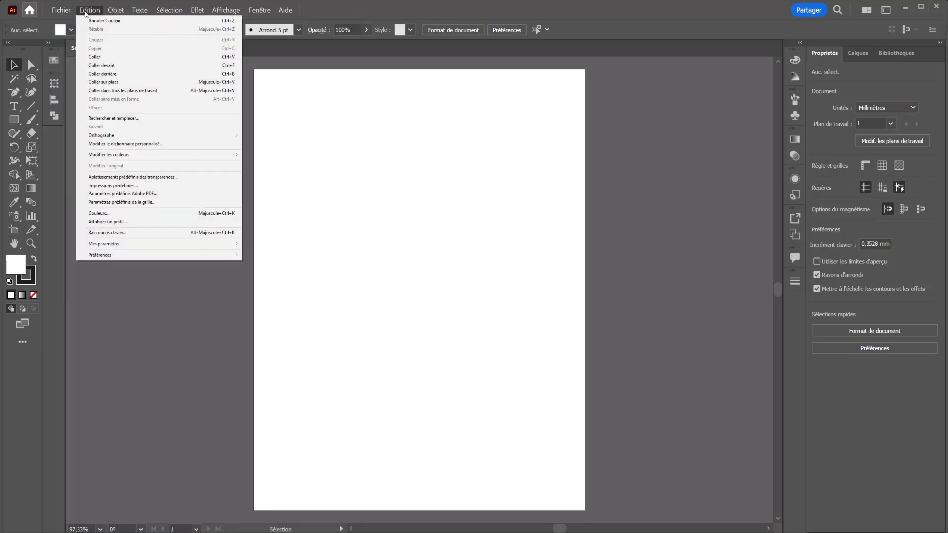
click(118, 212)
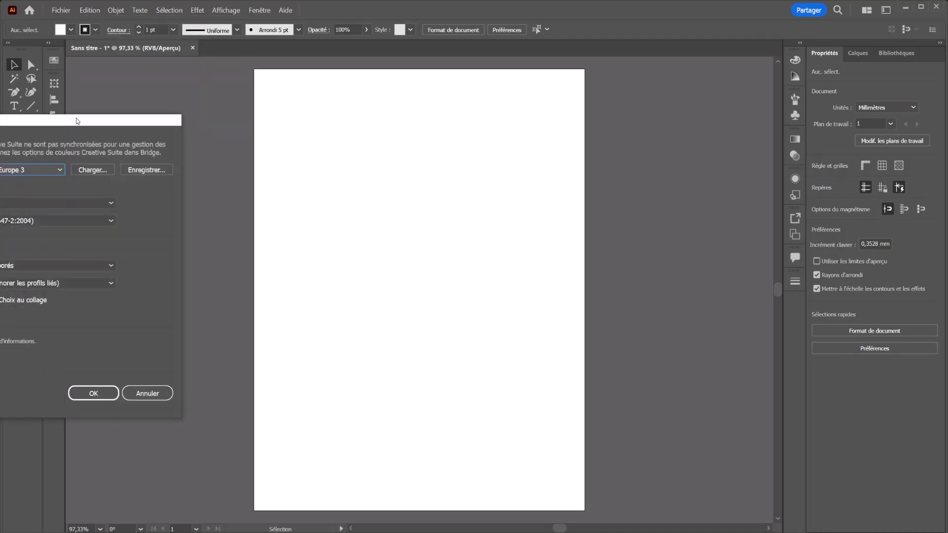
drag(76, 118, 478, 123)
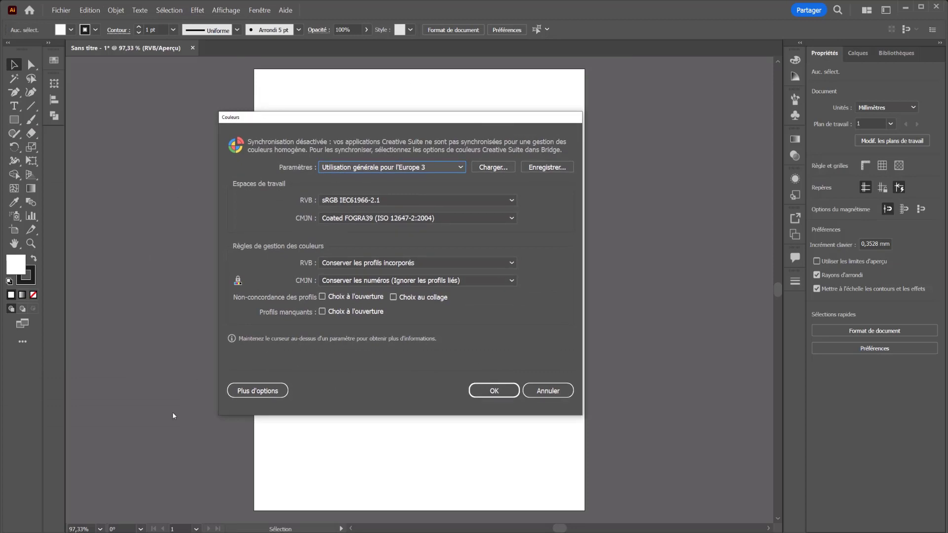
mouse_move(342, 168)
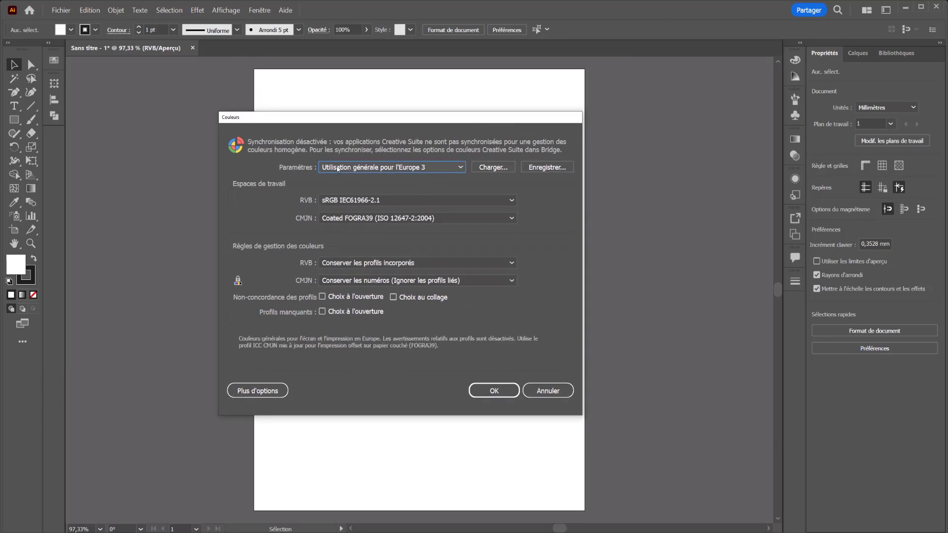
click(325, 201)
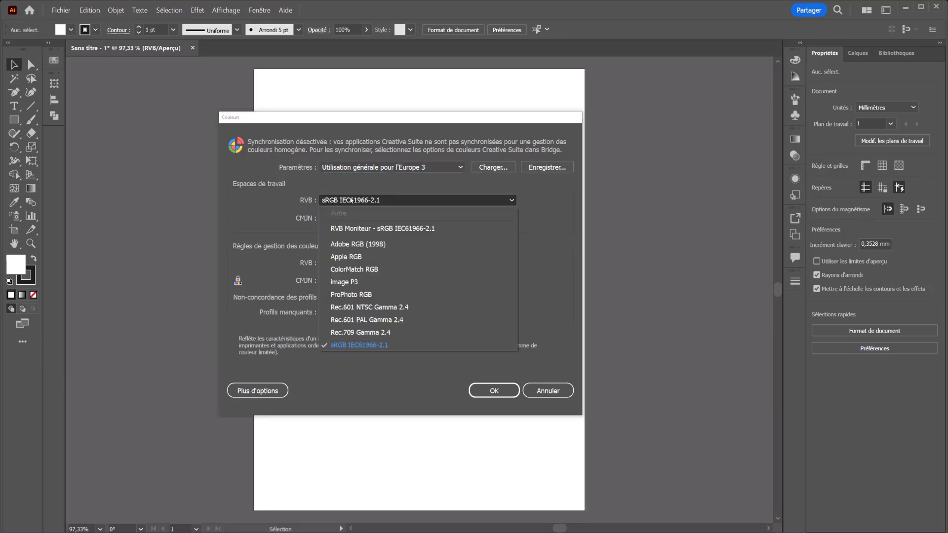
click(357, 345)
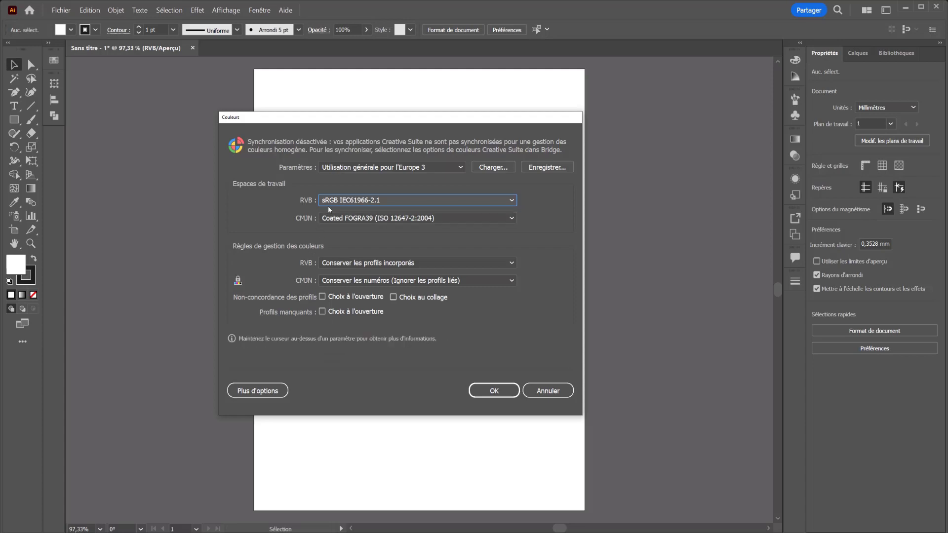
click(333, 220)
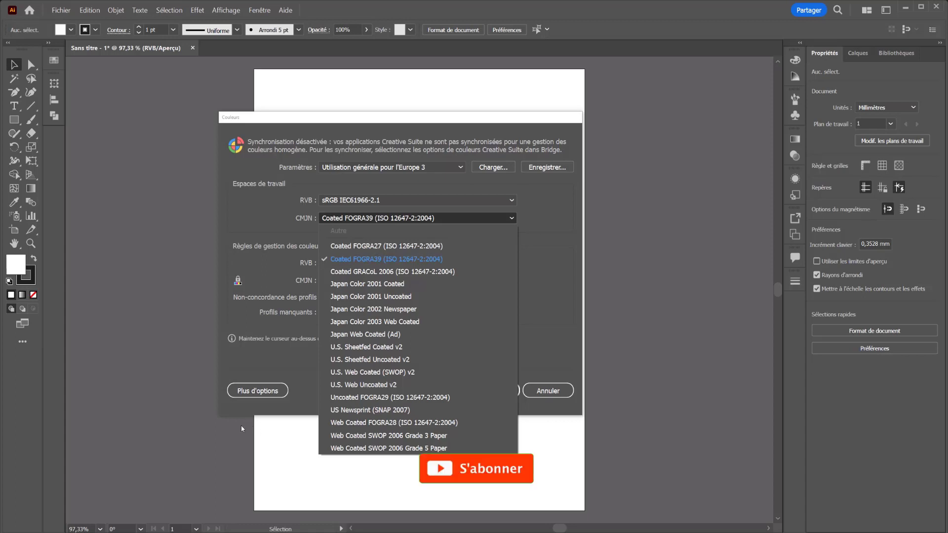
click(351, 217)
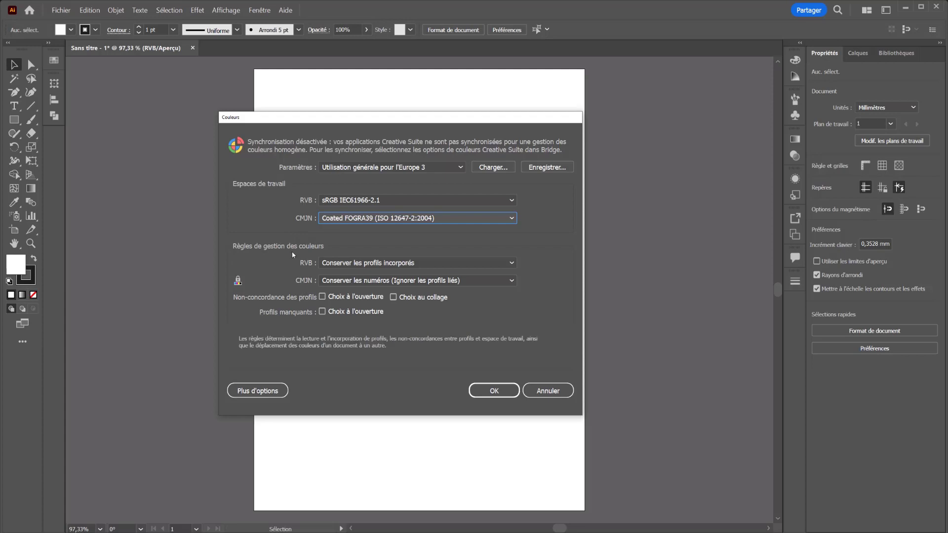
- Examine the RVB and CMJN colour management policies, then leave the colour settings without applying anything
click(332, 266)
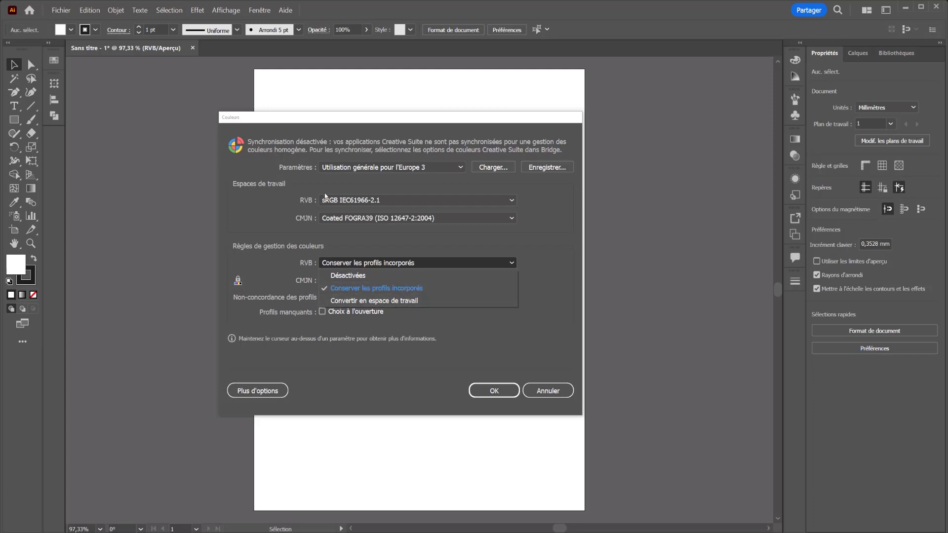
click(292, 230)
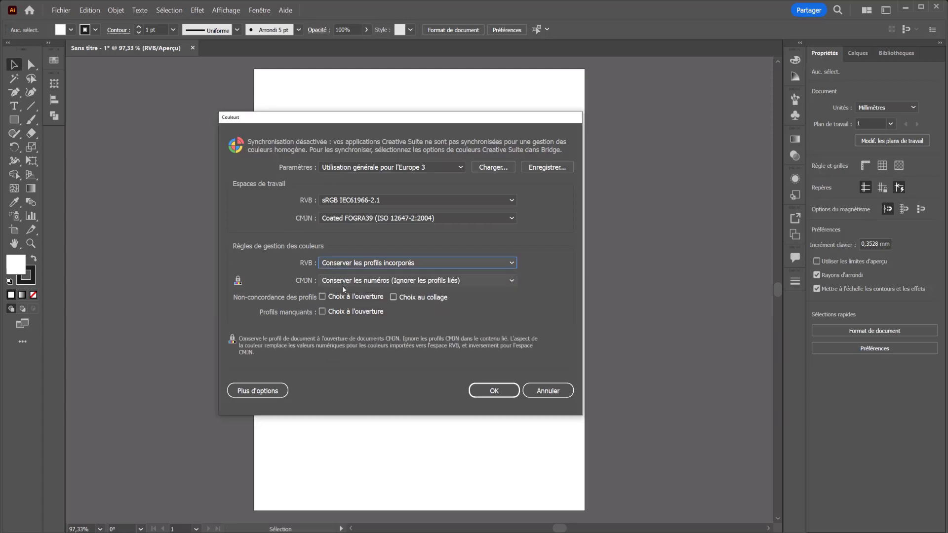
click(320, 280)
click(281, 258)
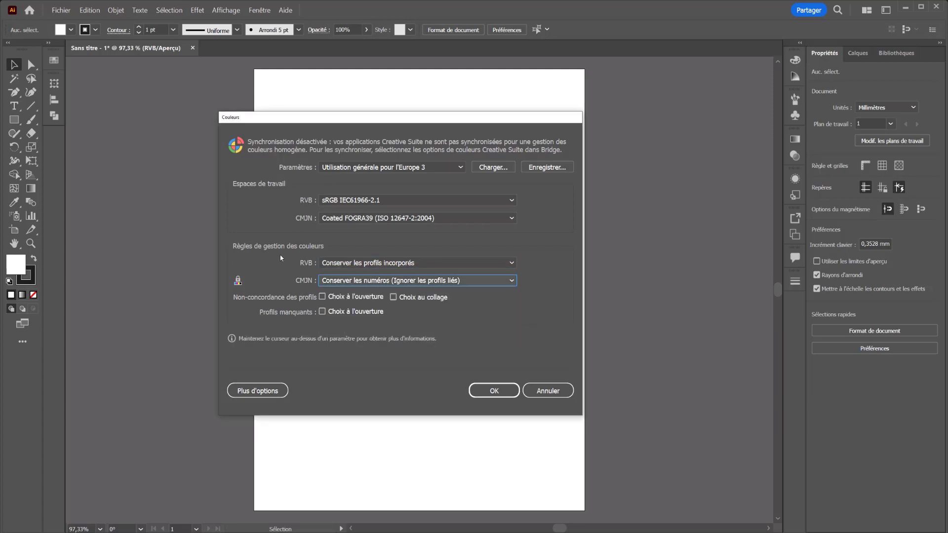
click(547, 390)
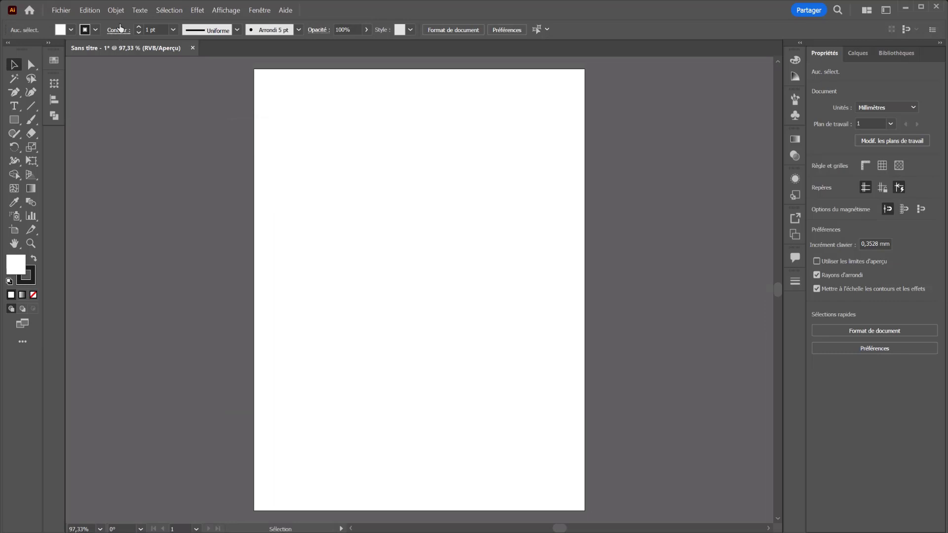
- Reopen the colour settings with more options and examine the conversion engines and rendering modes without applying changes
click(90, 10)
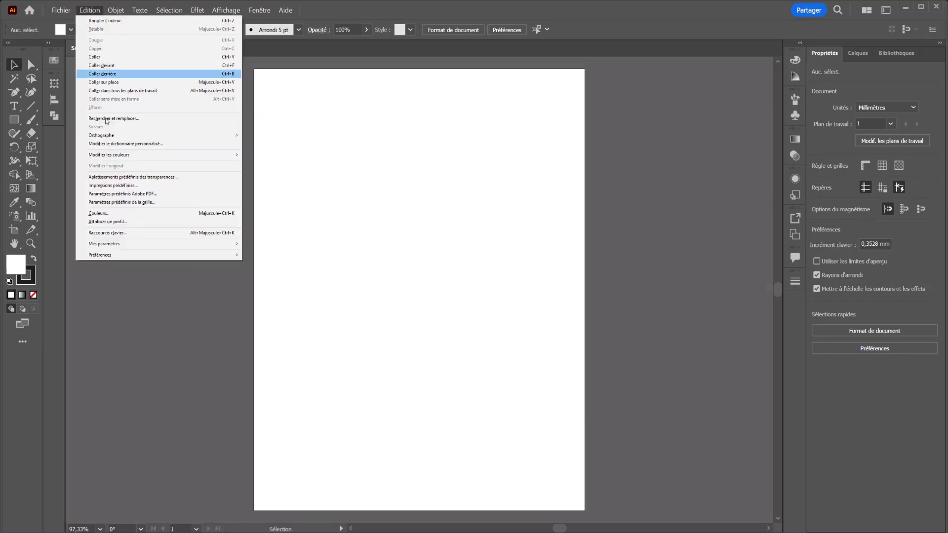
click(112, 215)
click(256, 389)
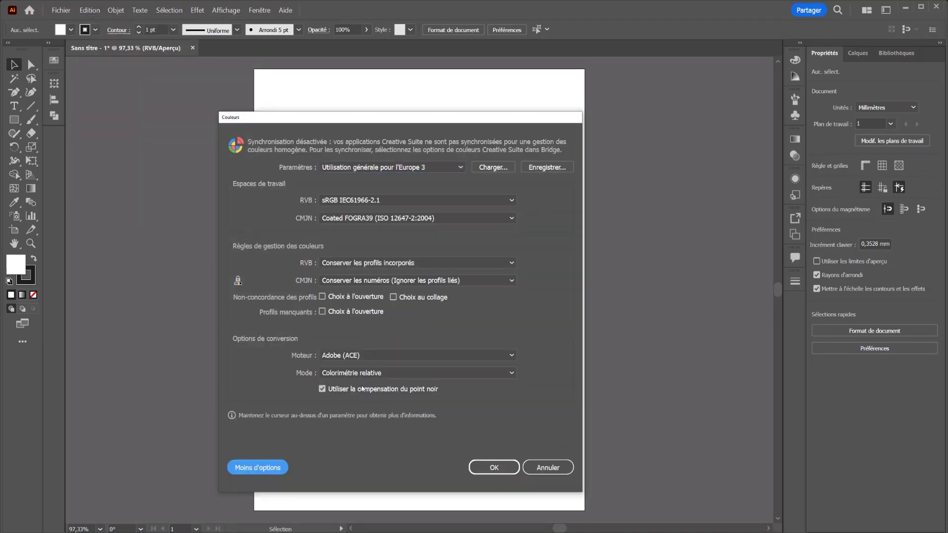
click(330, 356)
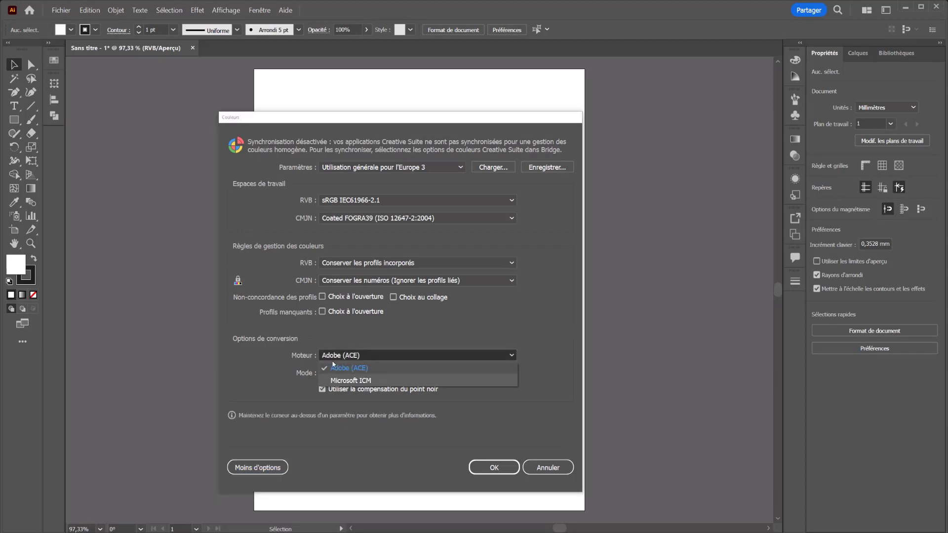
click(334, 367)
click(344, 373)
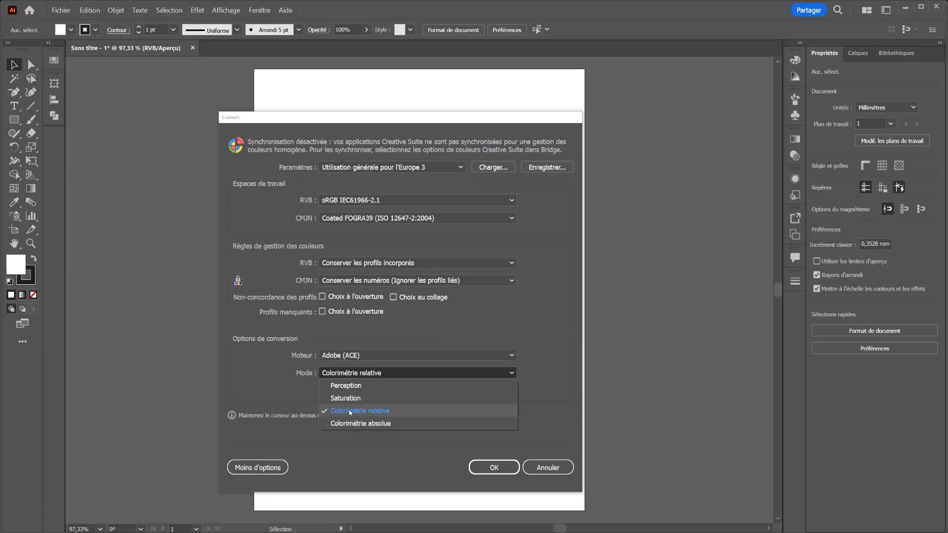
click(360, 449)
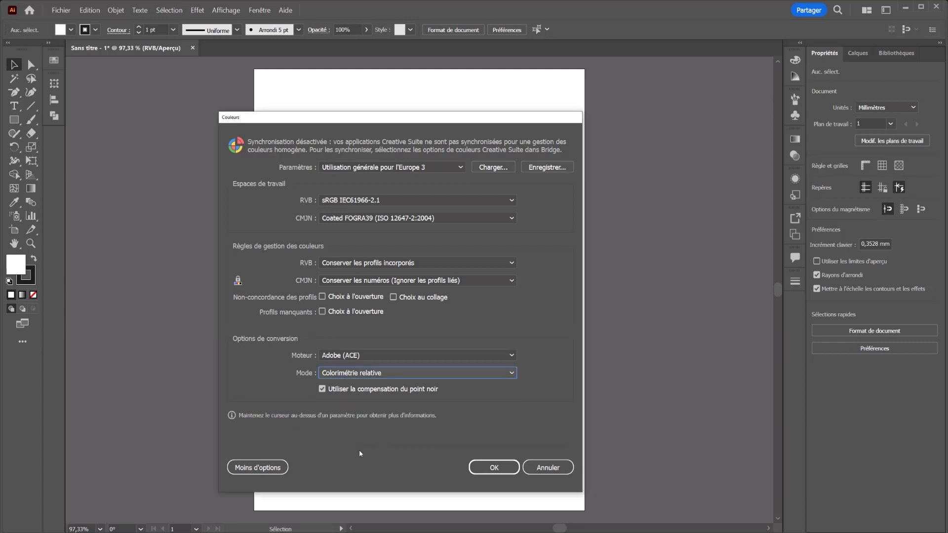
click(544, 471)
- Examine the colour profiles that can be assigned to the document, then cancel the profile assignment
click(101, 9)
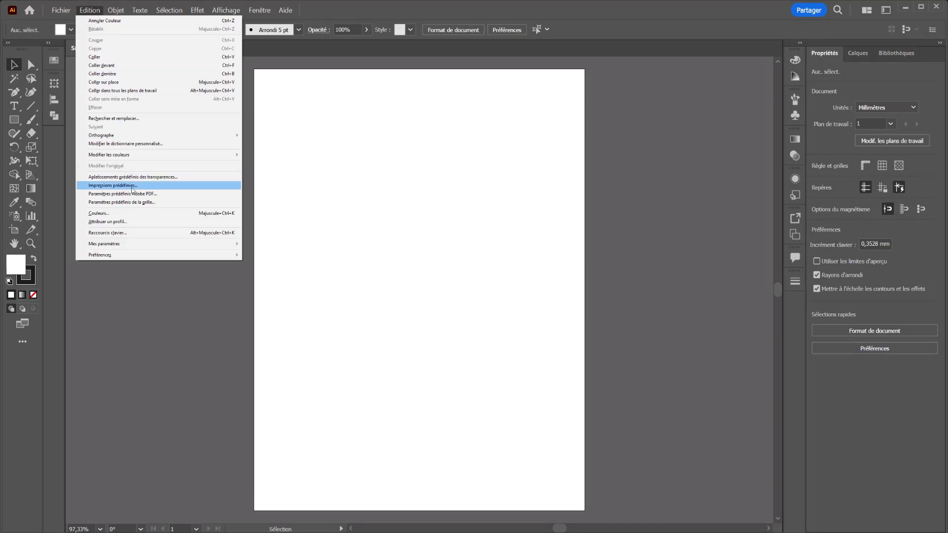
click(130, 218)
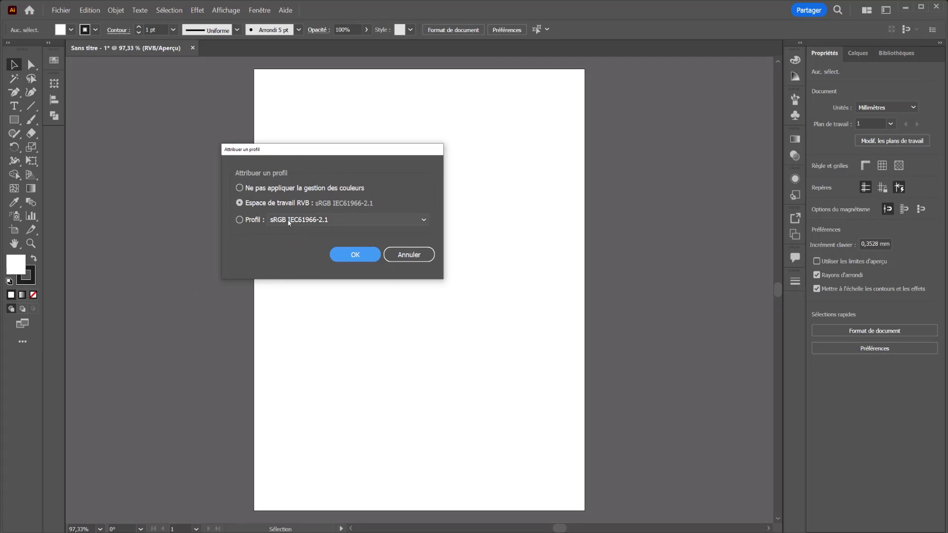
click(306, 221)
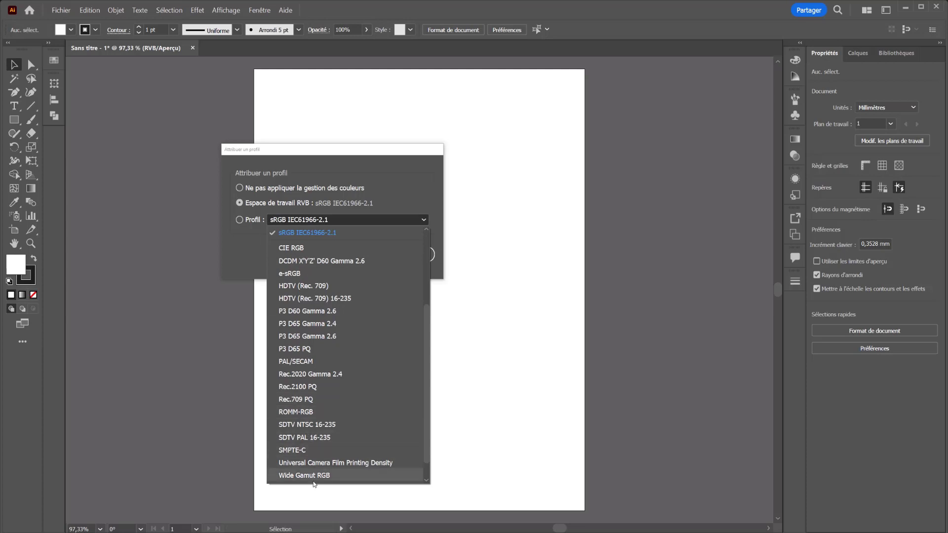
click(408, 182)
click(411, 252)
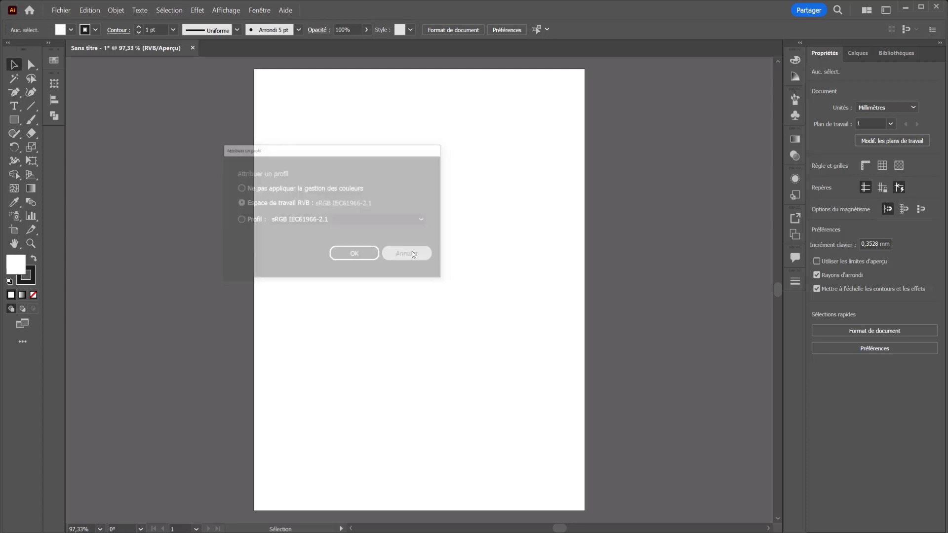